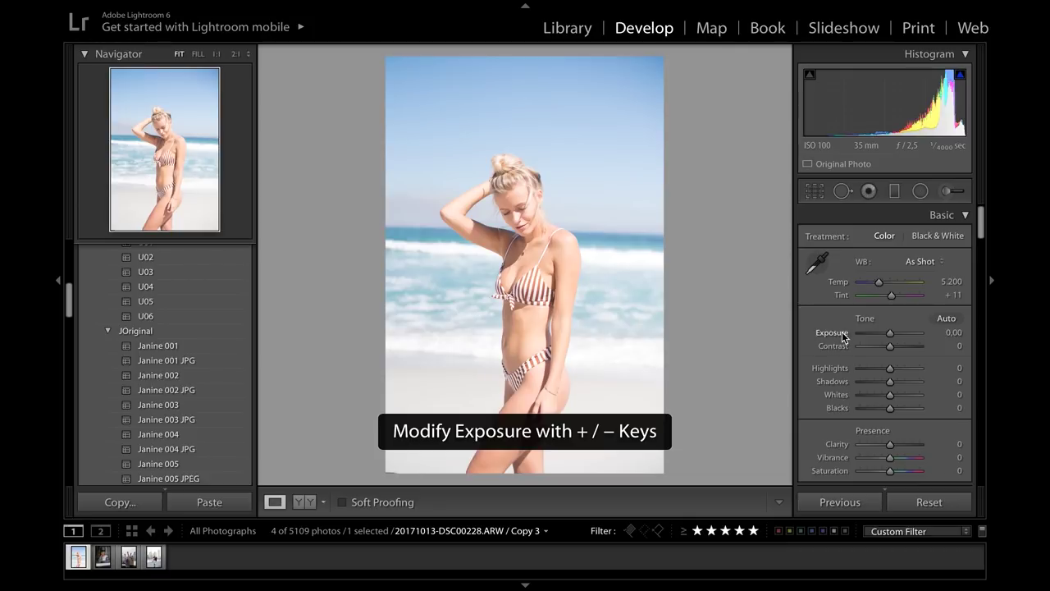
# - Lower the beach portrait's Basic-panel Exposure in three steps to −1,20
pyautogui.press('-')
pyautogui.press('-')
pyautogui.press('-')
pyautogui.press('-')
pyautogui.press('-')
pyautogui.press('-')
pyautogui.press('-')
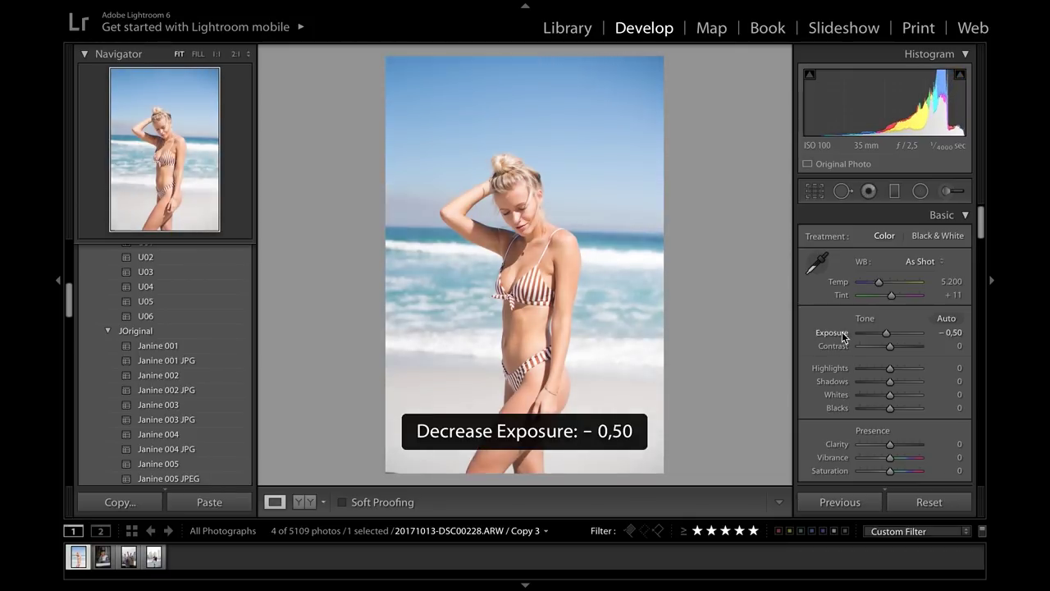
pyautogui.press('-')
pyautogui.press('-')
pyautogui.press('-')
pyautogui.press('-')
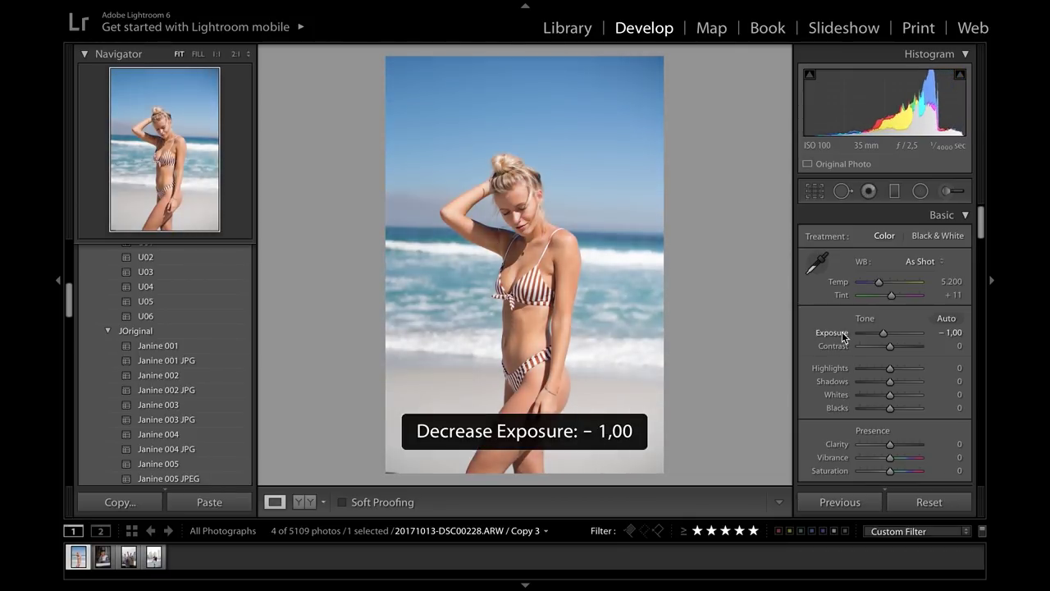
pyautogui.press('-')
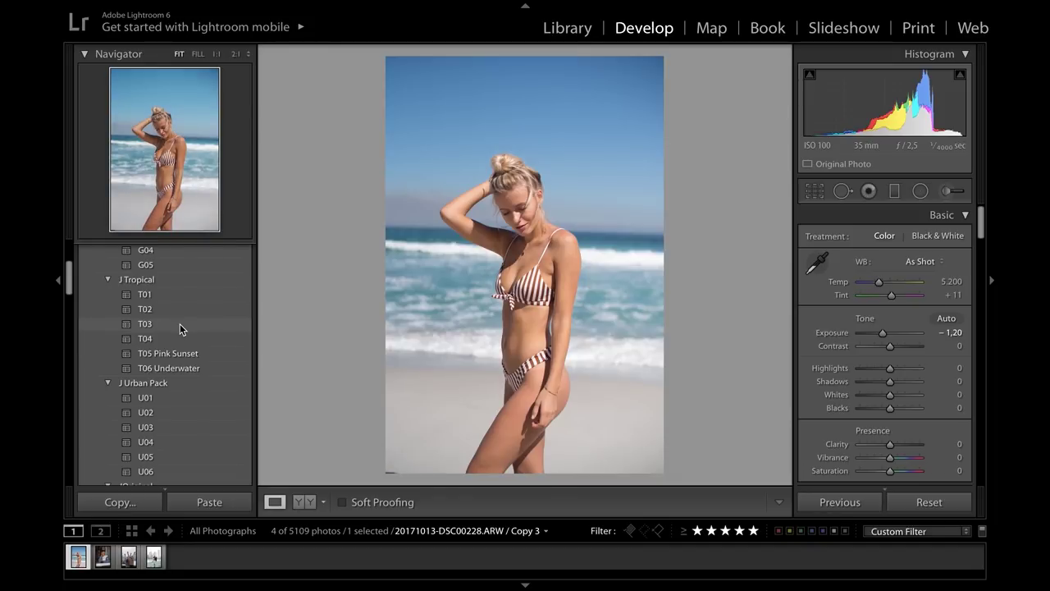
# - Apply the T03 Tropical preset, then set HSL Orange saturation to −32 and Aqua to −28
pyautogui.click(180, 324)
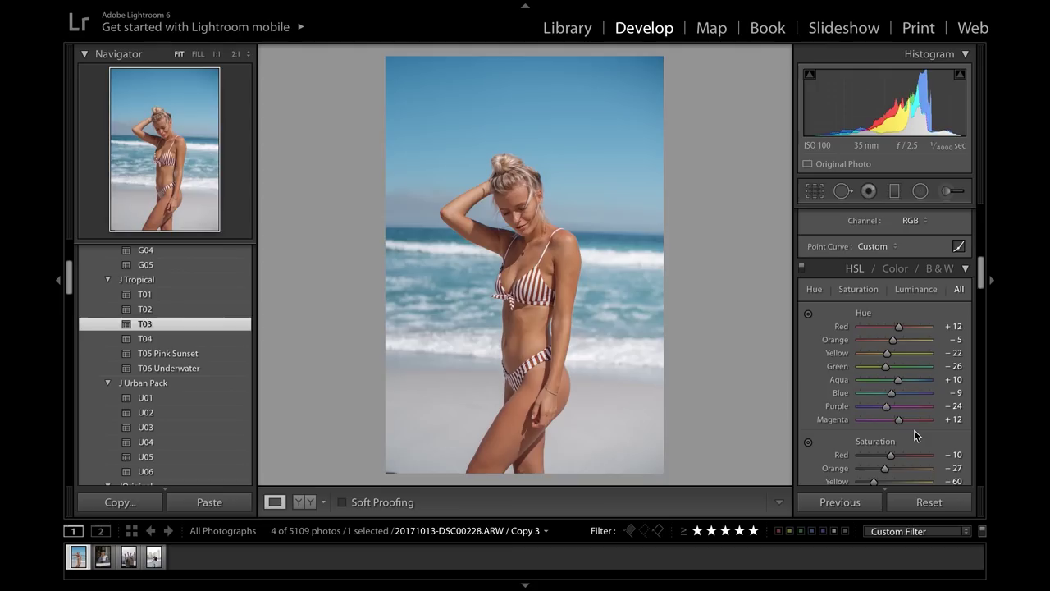
pyautogui.click(859, 292)
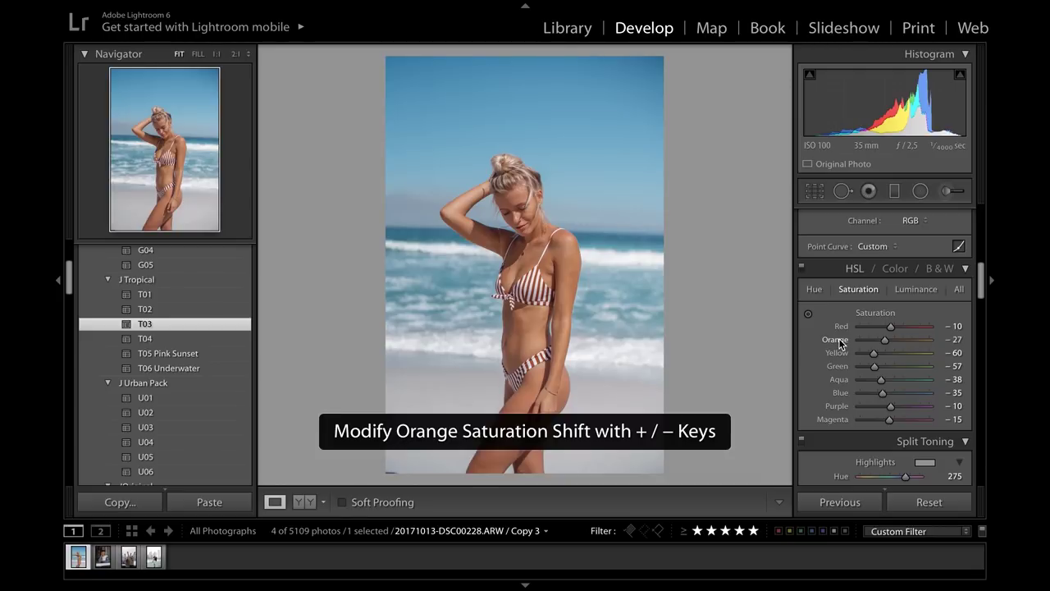
pyautogui.press('-')
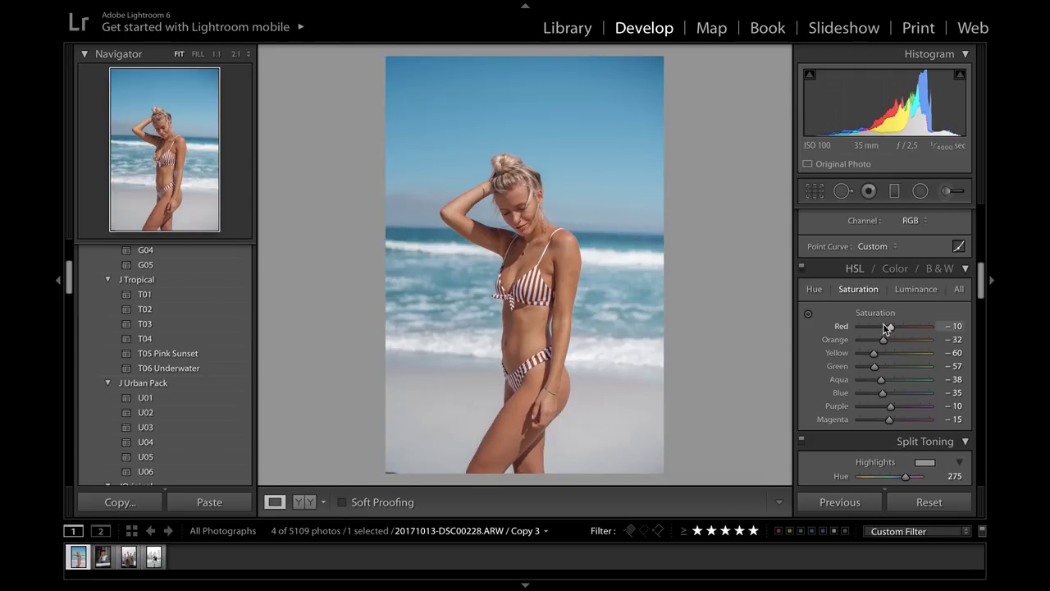
pyautogui.click(842, 381)
pyautogui.press('+')
pyautogui.press('+')
pyautogui.press('+')
pyautogui.press('+')
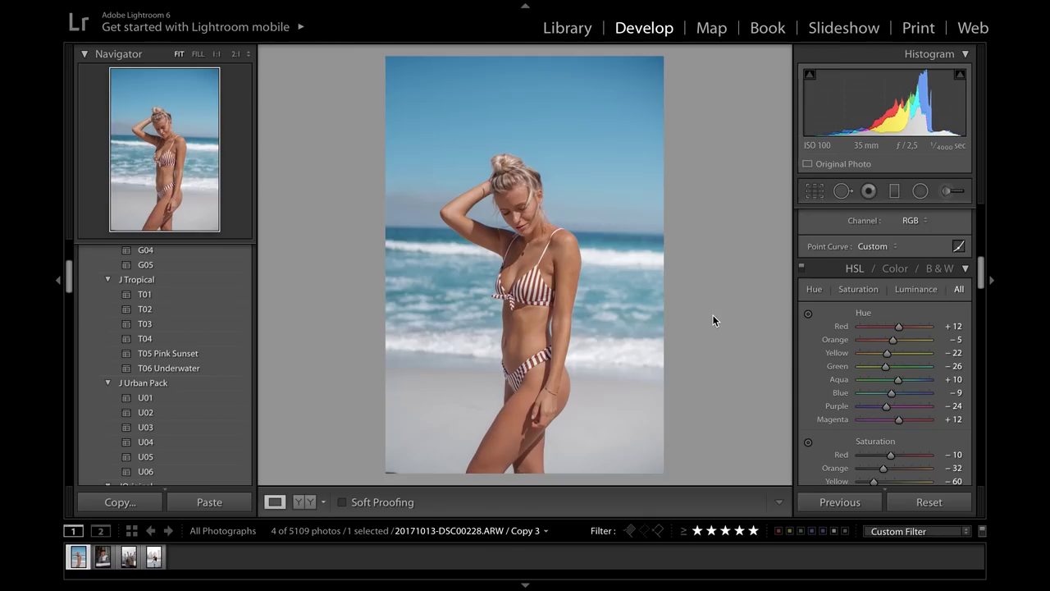
# - Toggle the beach portrait's Before view and back, then advance to café portrait 'Copy 1'
pyautogui.press('\\')
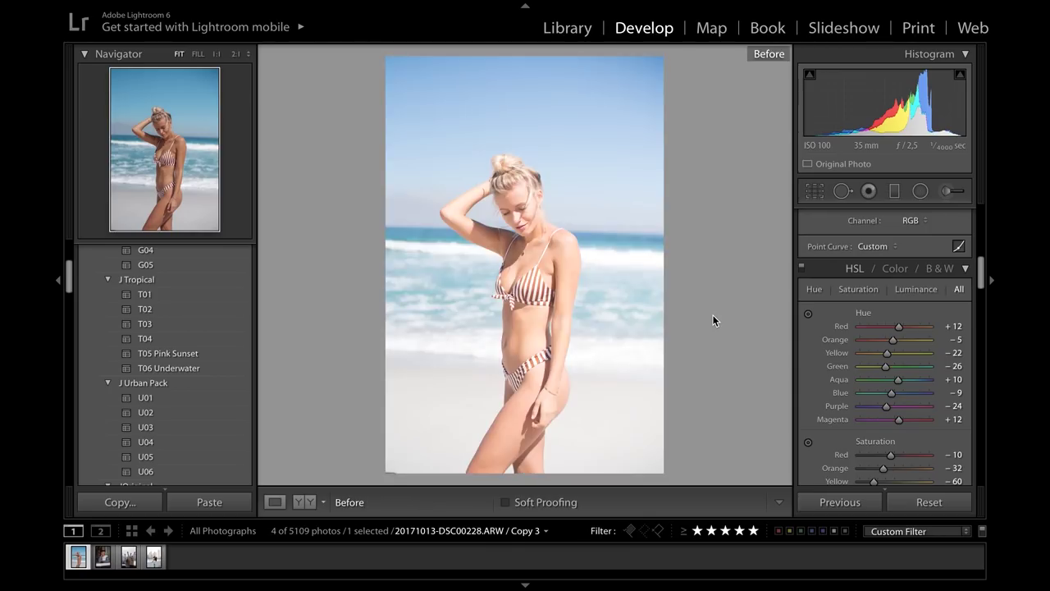
pyautogui.press('\\')
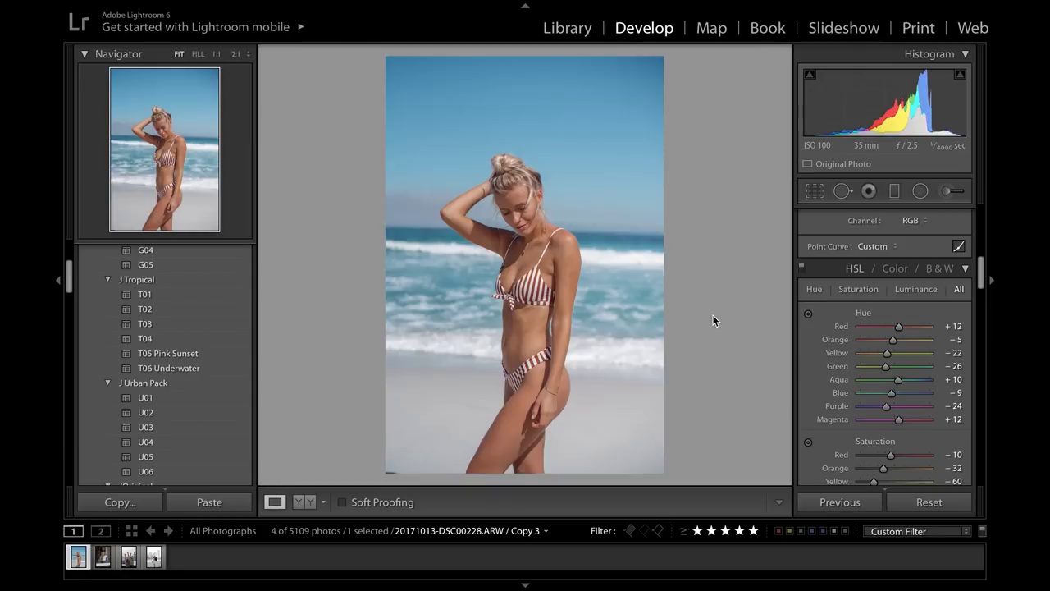
pyautogui.press('Right')
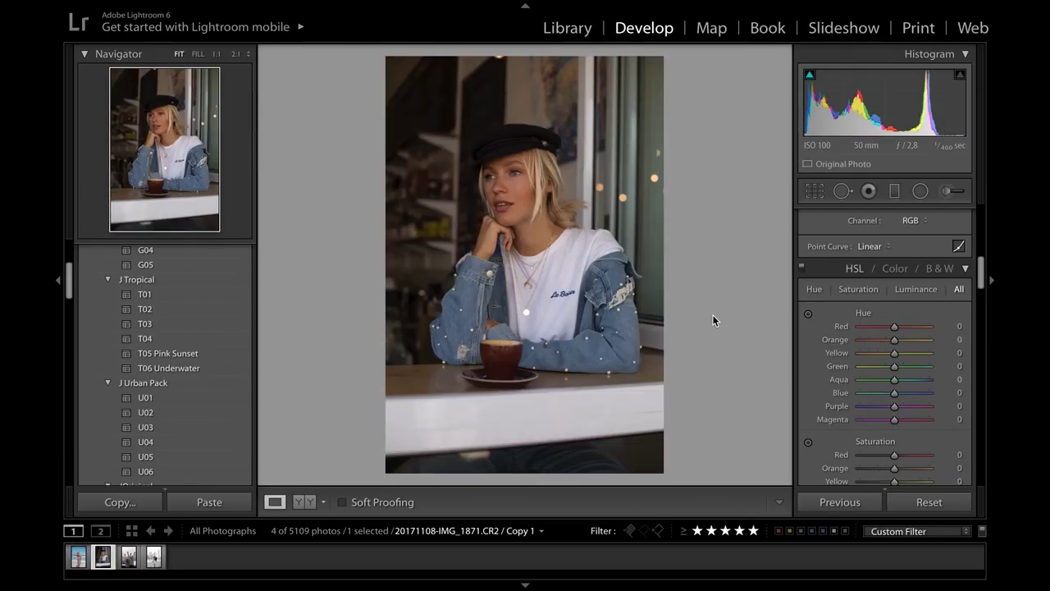
# - Crop the café portrait at 4 x 5 / 8 x 10 and shift the photo down within the frame
pyautogui.click(815, 190)
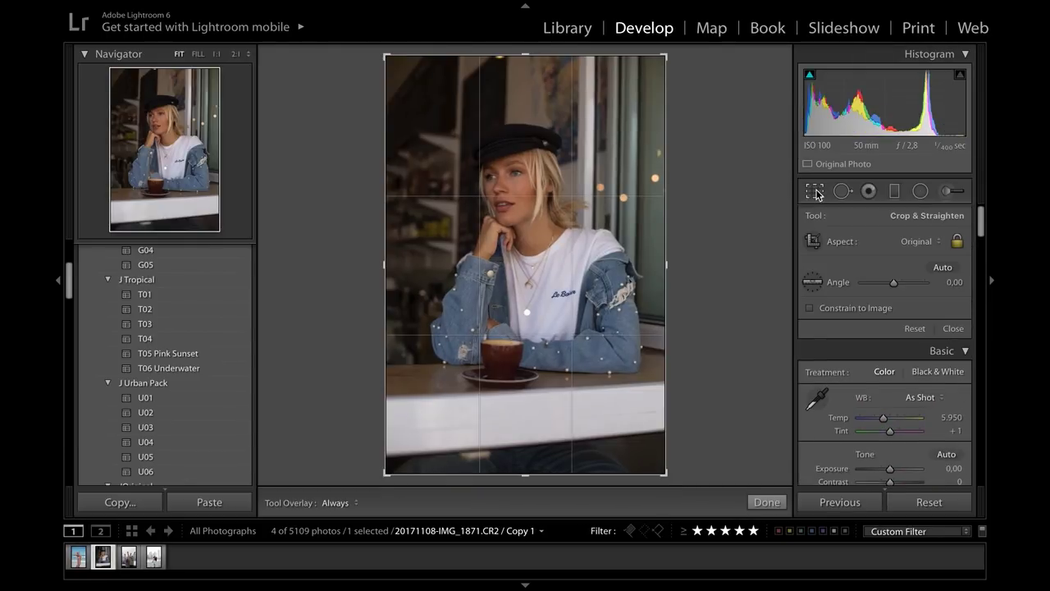
pyautogui.click(912, 244)
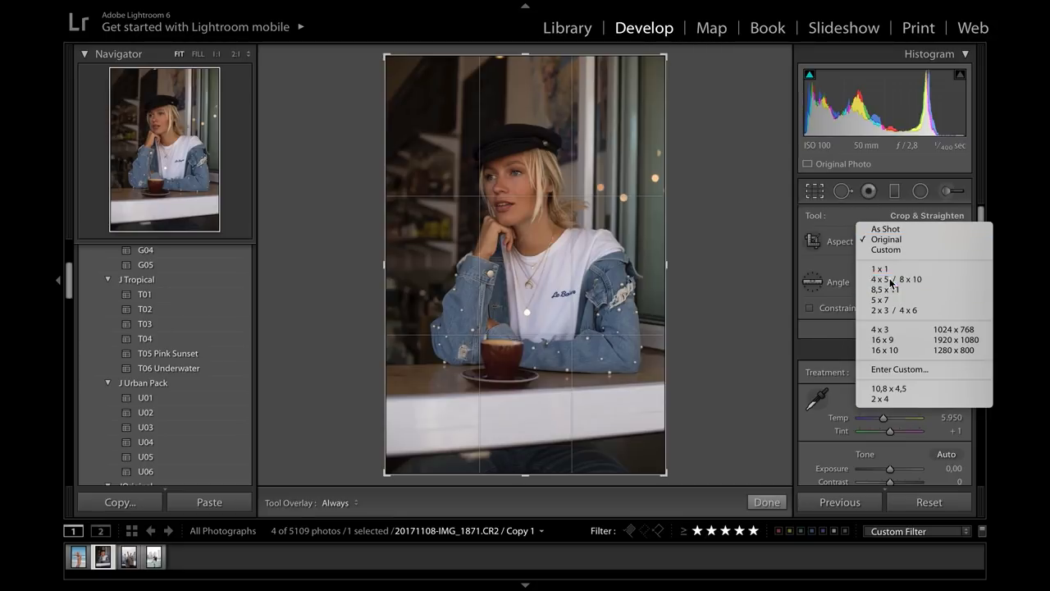
pyautogui.click(898, 279)
pyautogui.moveTo(616, 204); pyautogui.dragTo(618, 243)
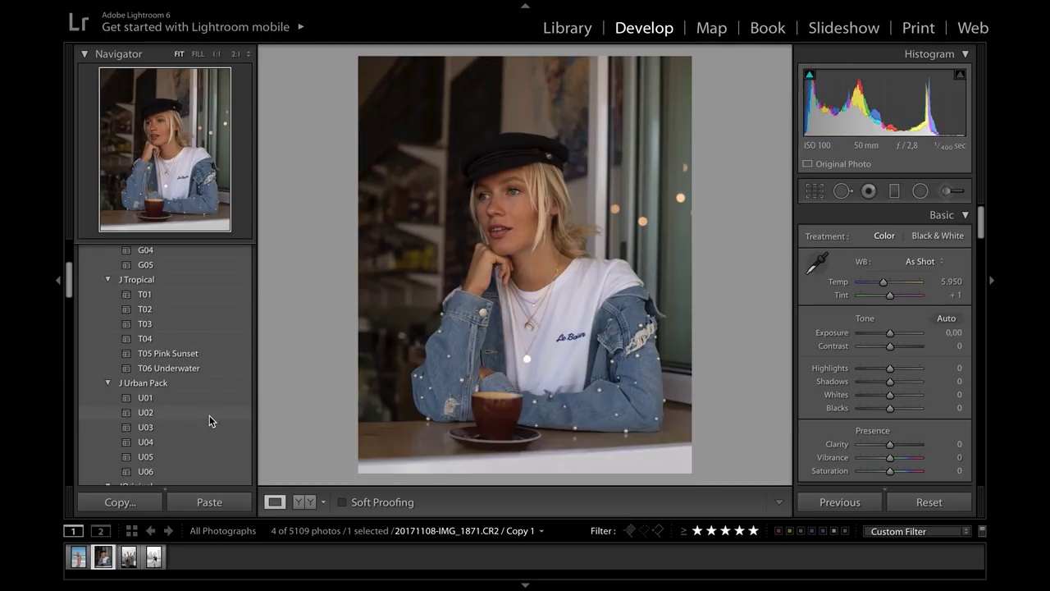
# - Try the U06 preset, then settle on U01 from J Urban Pack
pyautogui.scroll(-3, 210, 415)
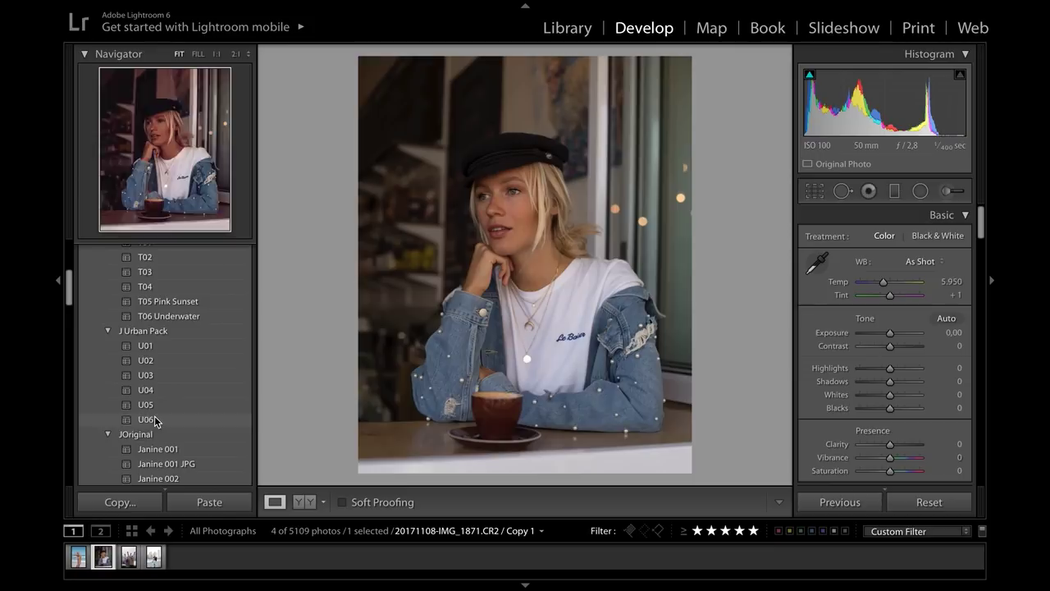
pyautogui.click(154, 416)
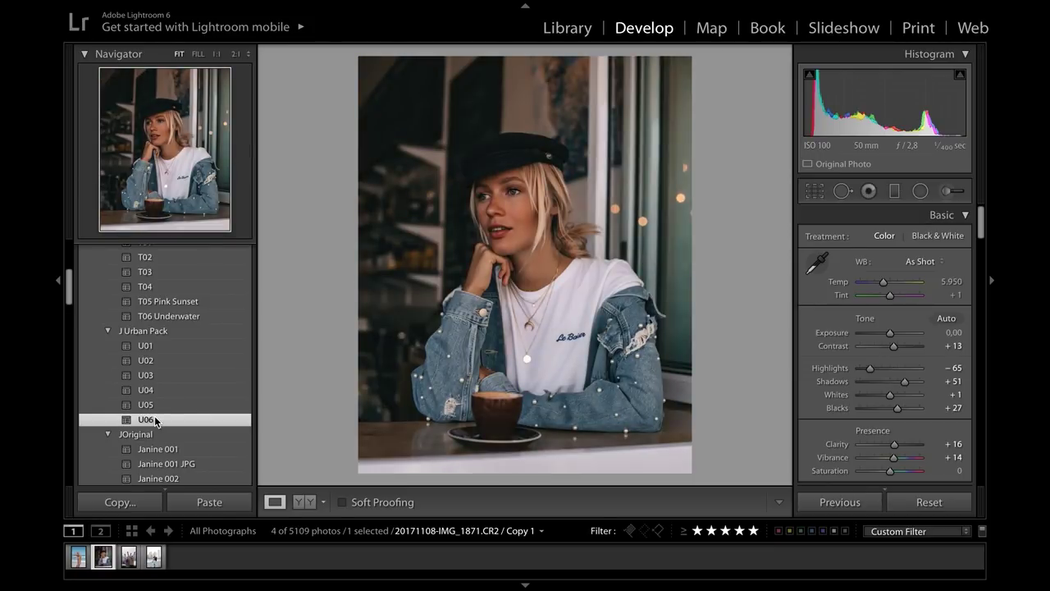
pyautogui.click(165, 341)
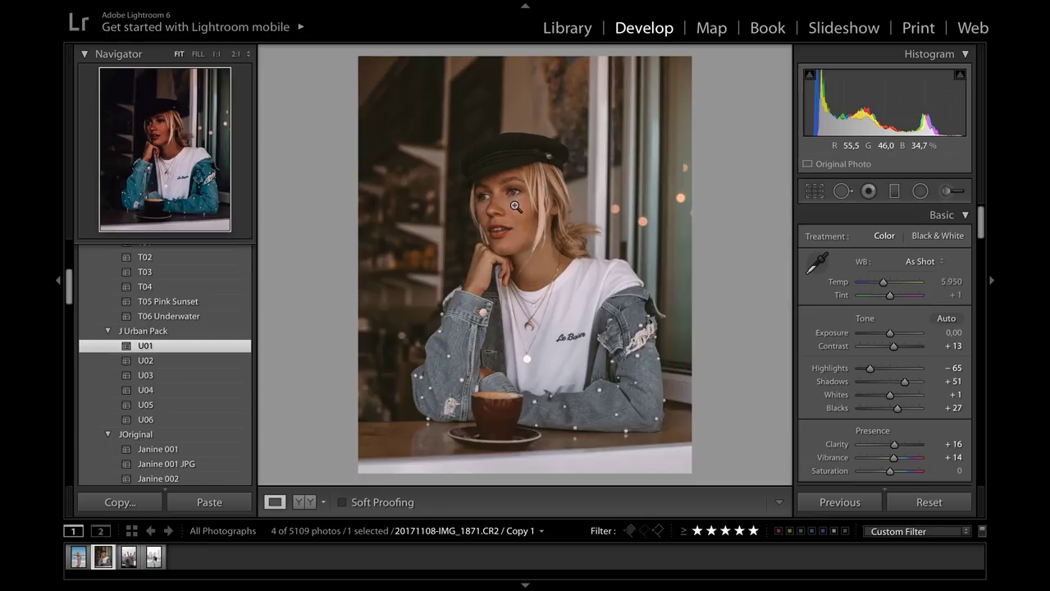
pyautogui.click(948, 191)
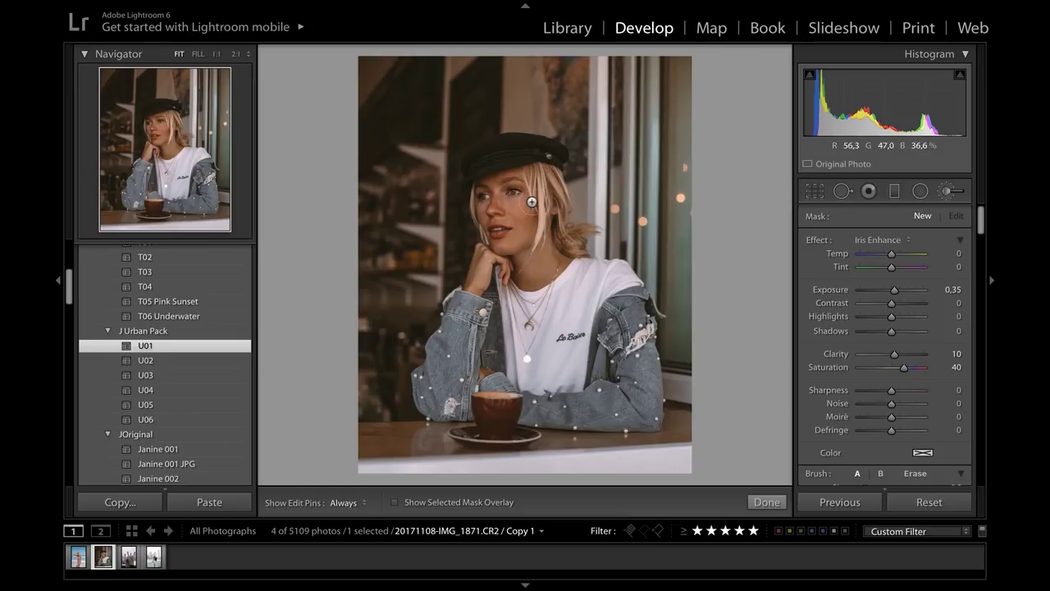
pyautogui.click(945, 192)
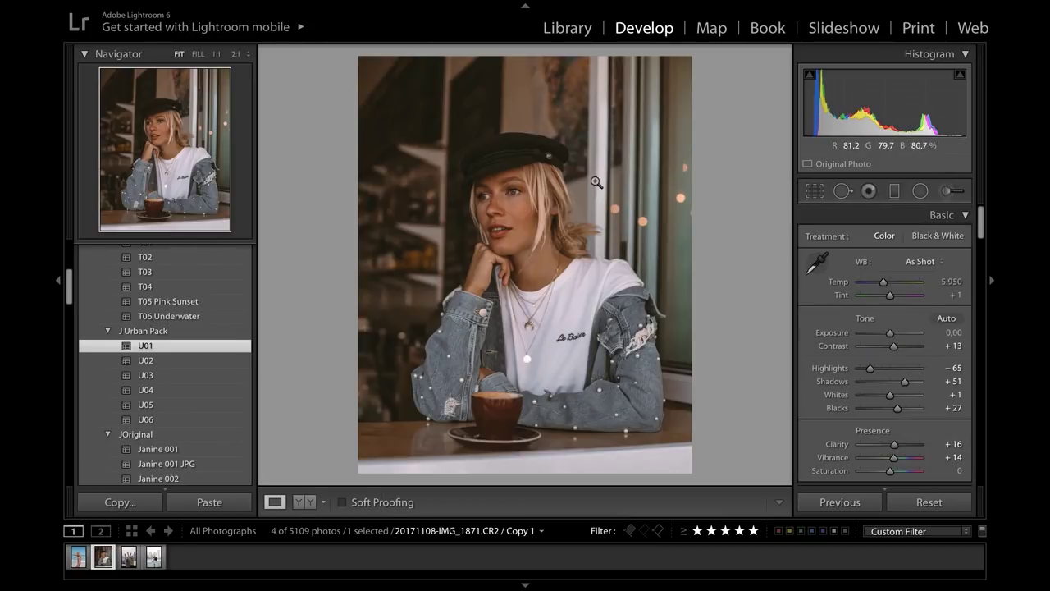
# - Zoom to full size on the café model's face and pick the Iris Enhance brush effect
pyautogui.click(523, 209)
pyautogui.click(523, 208)
pyautogui.click(521, 207)
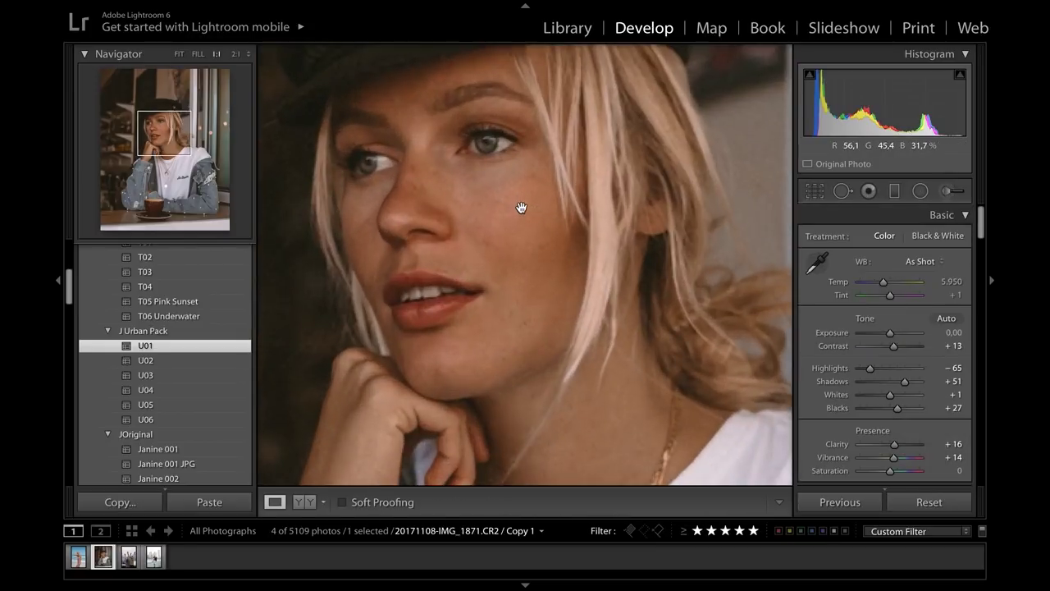
pyautogui.moveTo(488, 171); pyautogui.dragTo(490, 213)
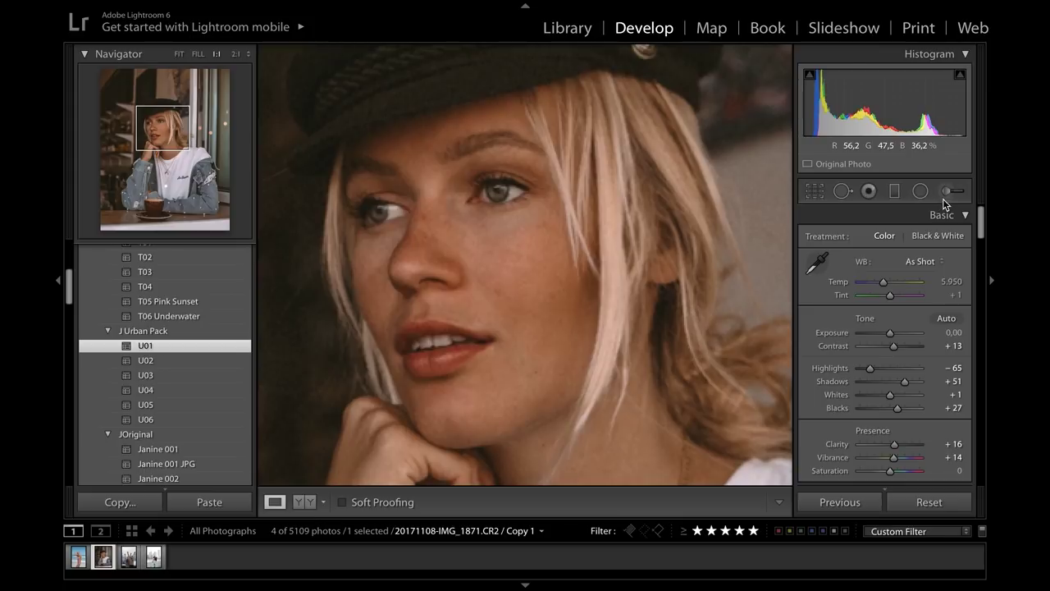
pyautogui.click(944, 196)
pyautogui.click(872, 239)
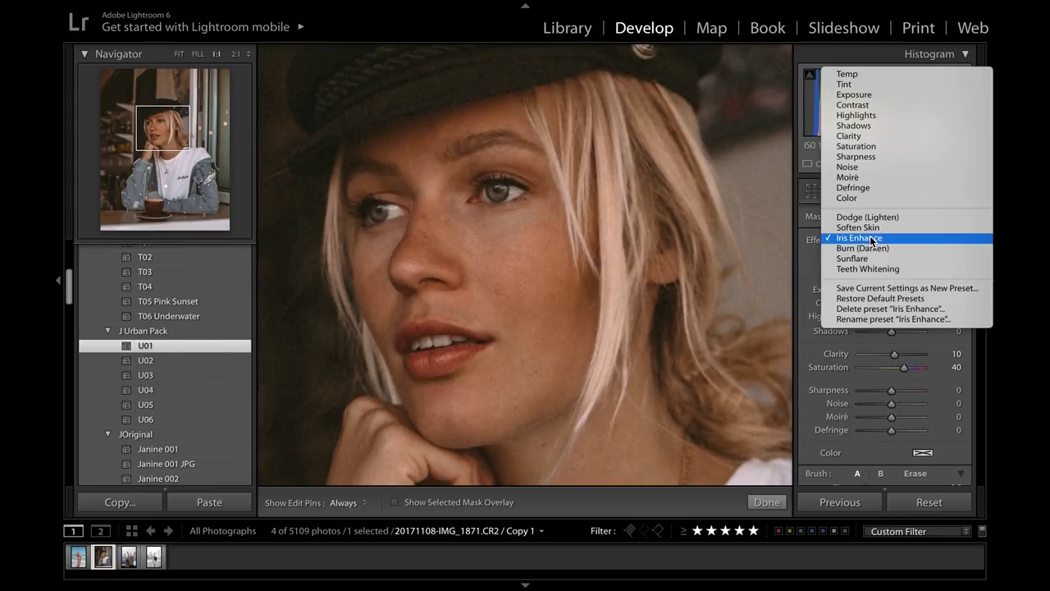
pyautogui.click(871, 239)
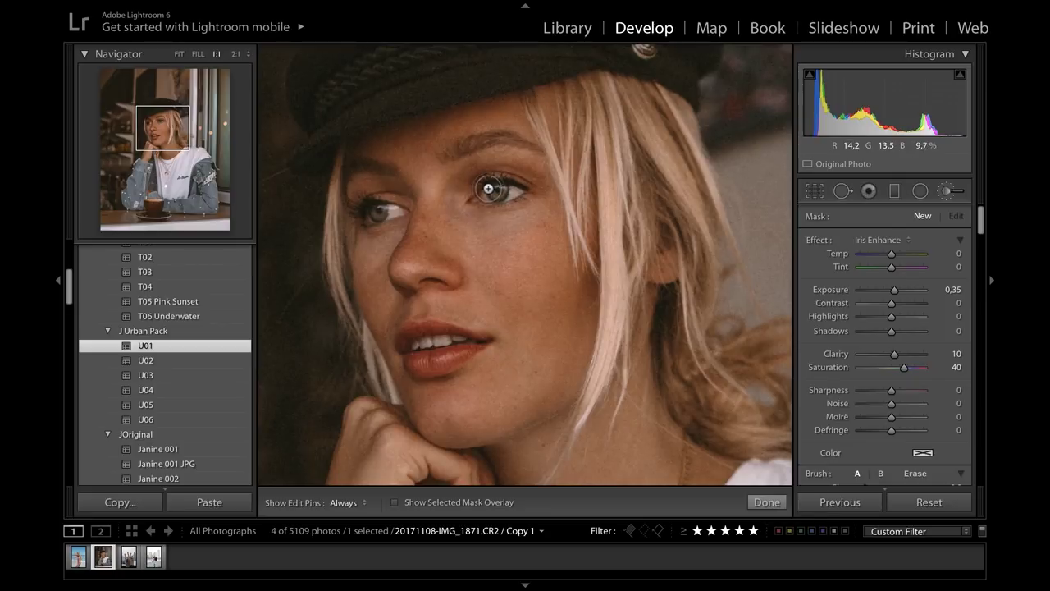
# - Paint the irises with Iris Enhance (Exposure 0,35, Clarity 10, Saturation 40) and close the brush
pyautogui.hotkey('ctrl', '=')
pyautogui.scroll(-2, 850, 380)
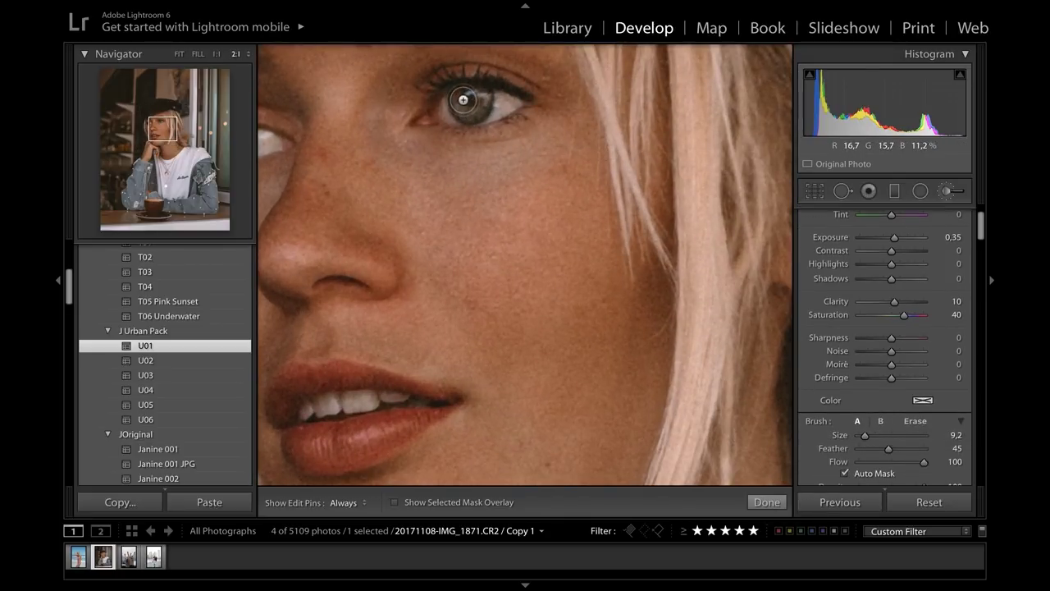
pyautogui.press('h')
pyautogui.moveTo(478, 108)
pyautogui.mouseDown()
pyautogui.moveTo(464, 97)
pyautogui.moveTo(463, 107)
pyautogui.moveTo(478, 106)
pyautogui.moveTo(480, 90)
pyautogui.moveTo(468, 103)
pyautogui.mouseUp()
pyautogui.press('h')
pyautogui.moveTo(158, 134); pyautogui.dragTo(156, 136)
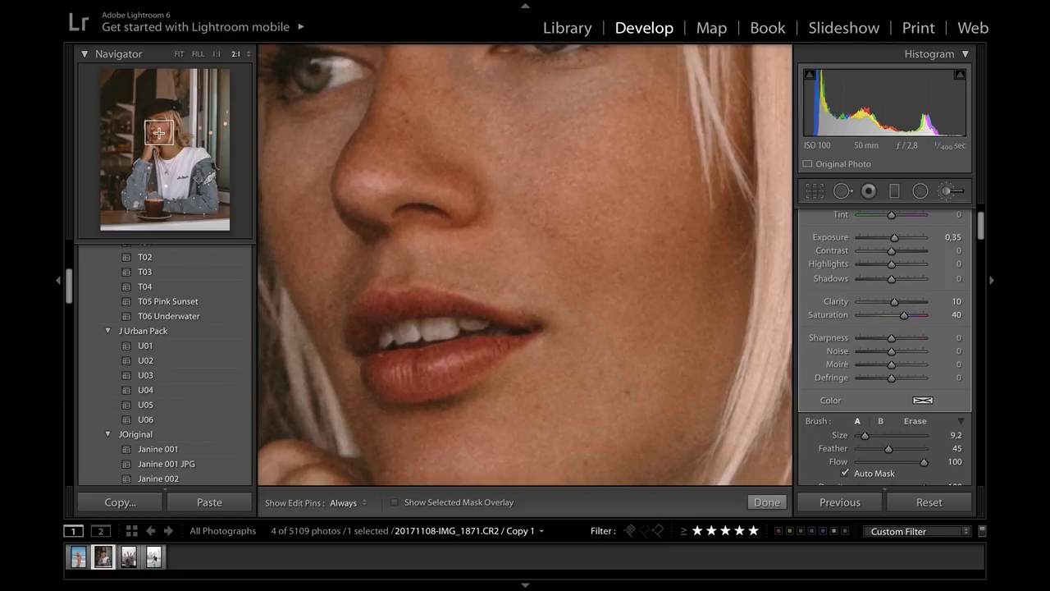
pyautogui.press('h')
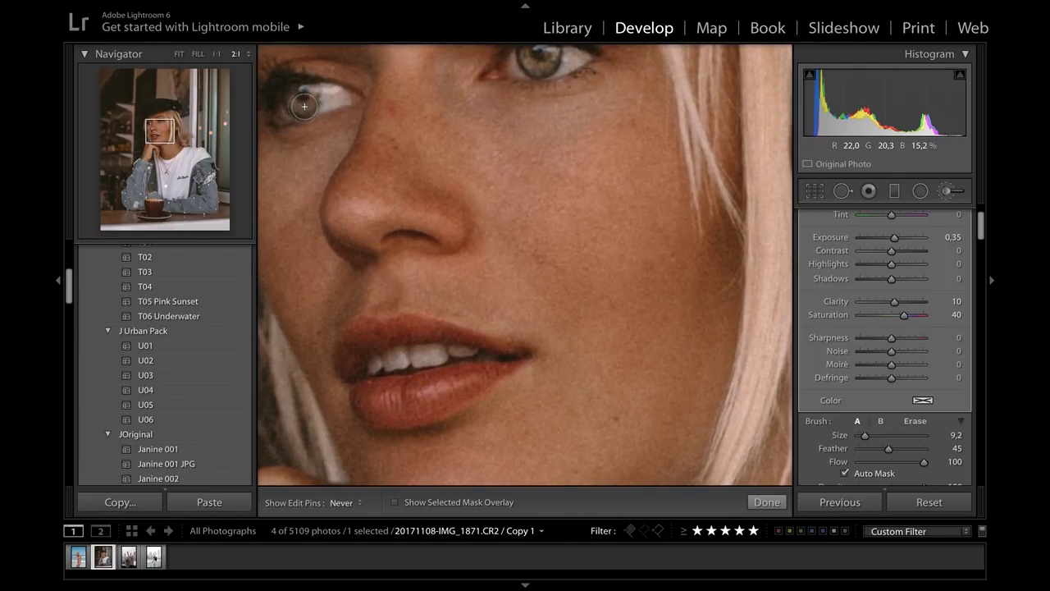
pyautogui.press('h')
pyautogui.click(948, 189)
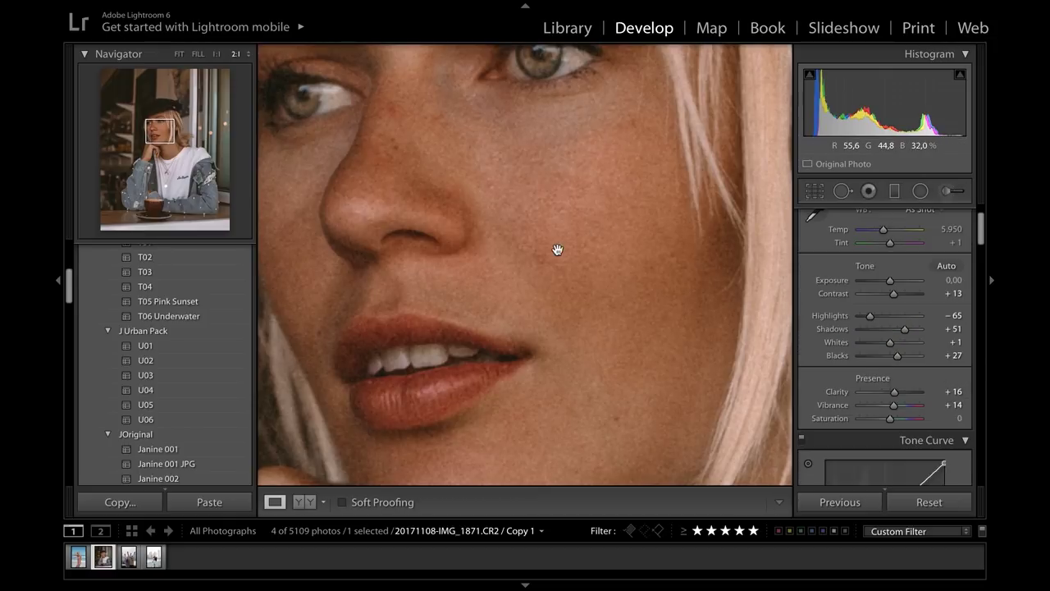
pyautogui.click(551, 199)
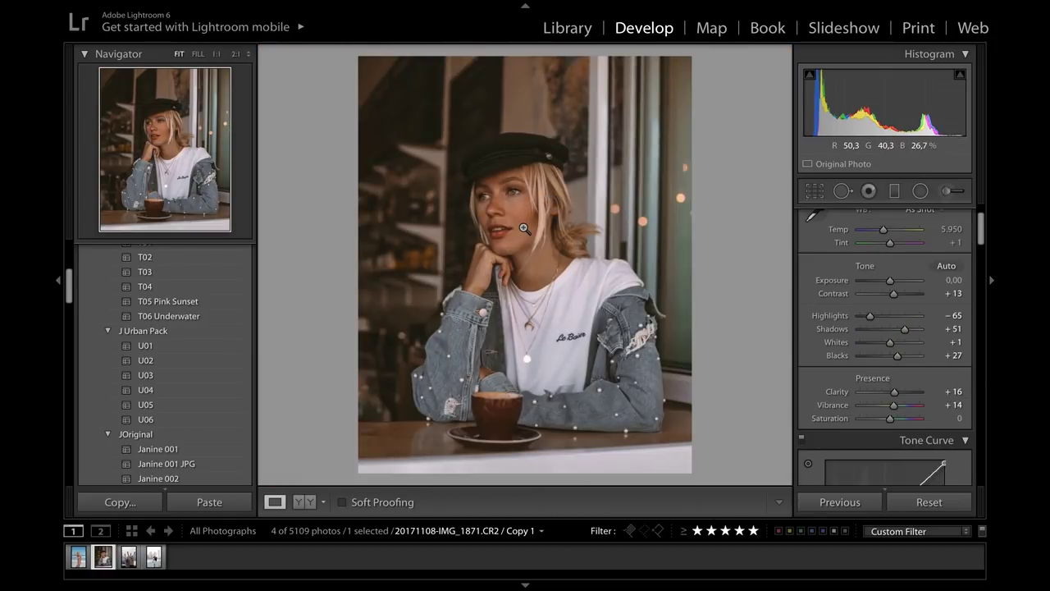
# - Heal blemishes on the chin, cheek and below the nose, moving one heal source closer
pyautogui.click(523, 229)
pyautogui.moveTo(467, 178); pyautogui.dragTo(552, 215)
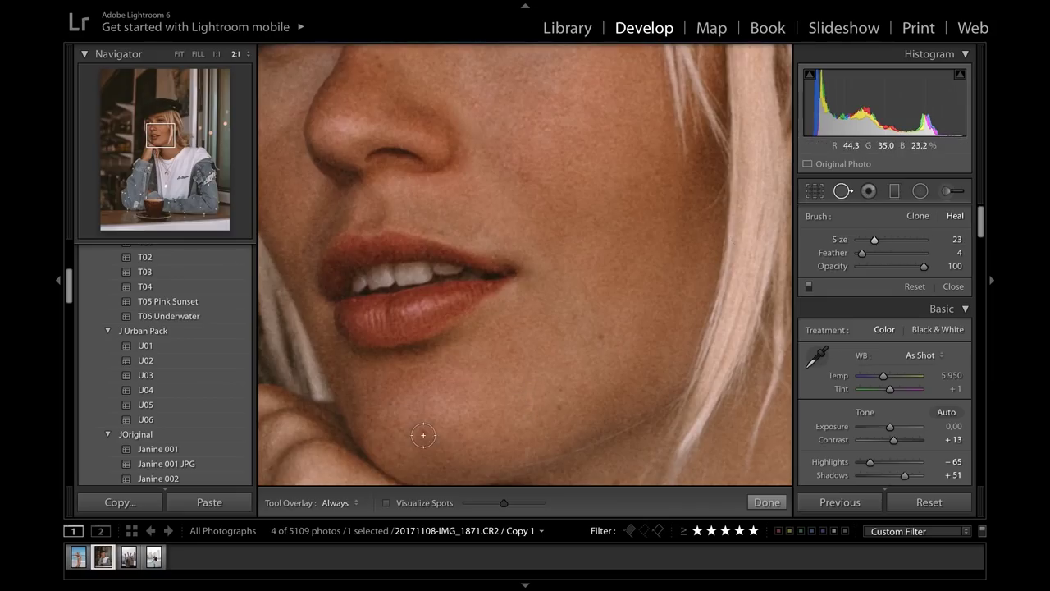
pyautogui.click(423, 432)
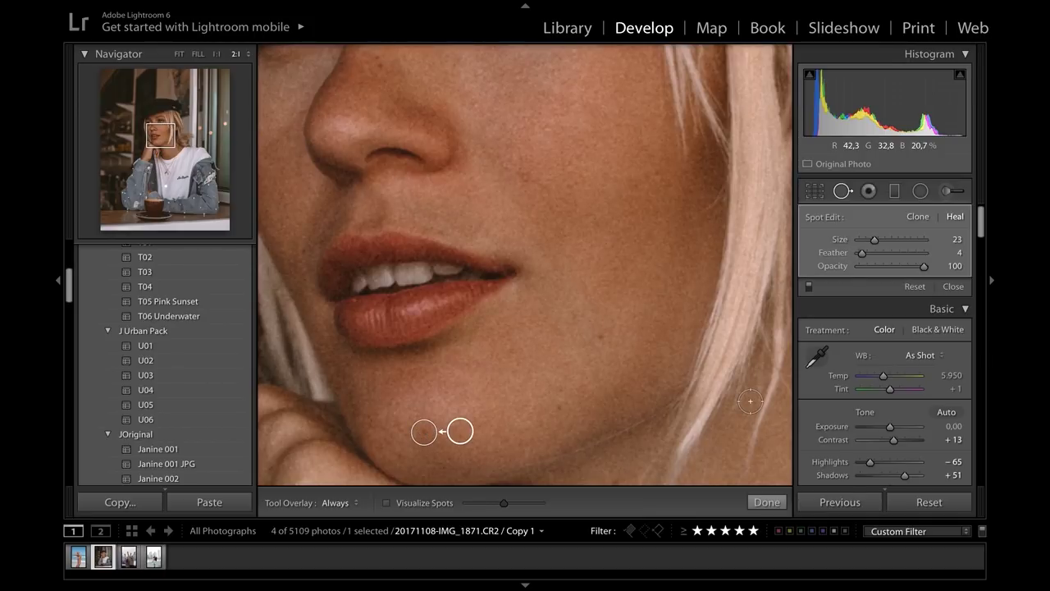
pyautogui.click(525, 177)
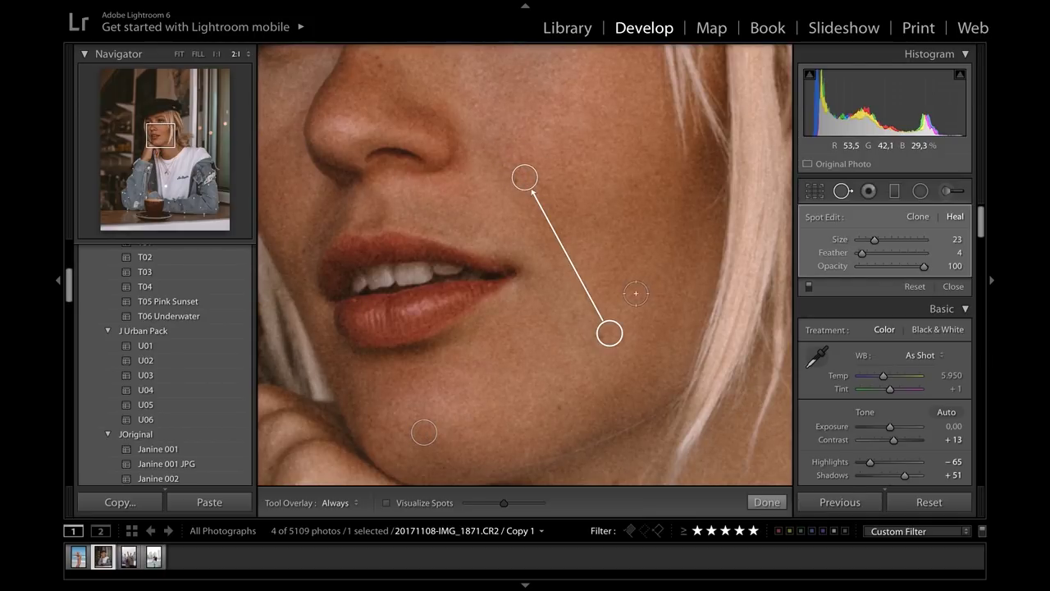
pyautogui.moveTo(615, 332)
pyautogui.mouseDown()
pyautogui.moveTo(597, 265)
pyautogui.moveTo(557, 215)
pyautogui.mouseUp()
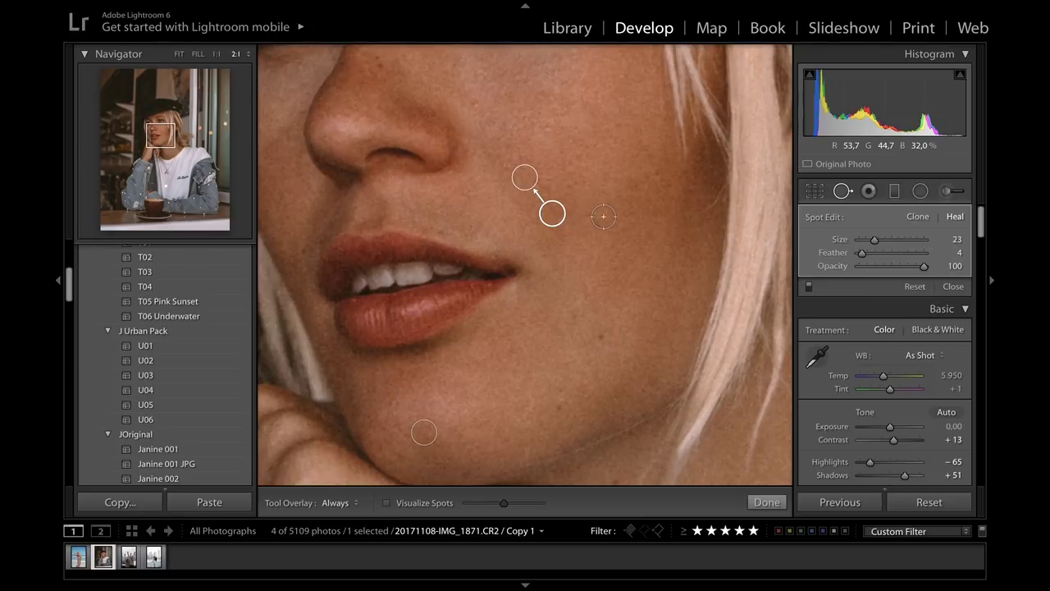
pyautogui.click(476, 105)
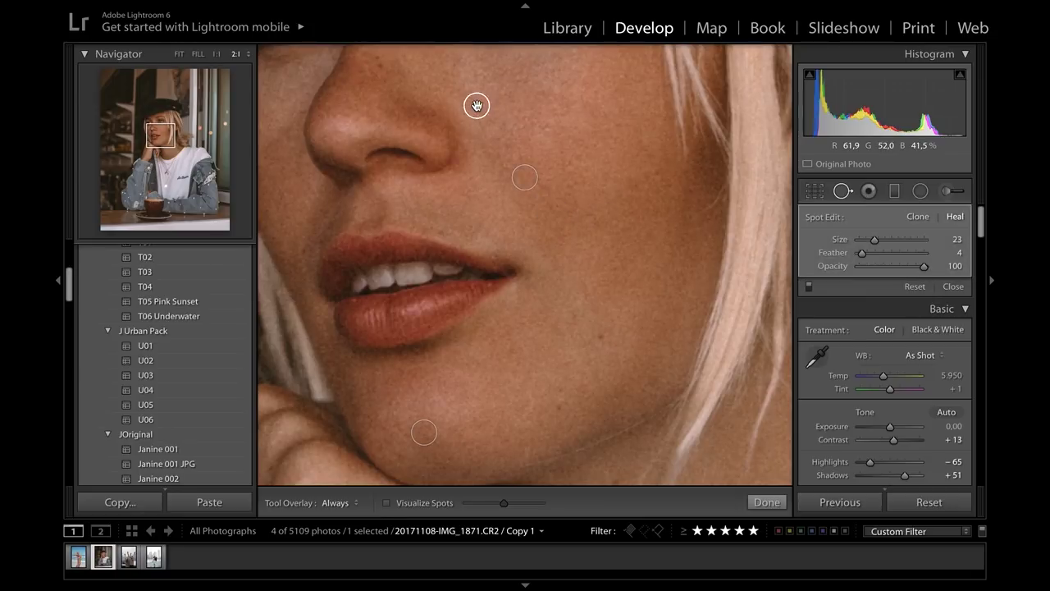
pyautogui.click(837, 191)
pyautogui.click(613, 207)
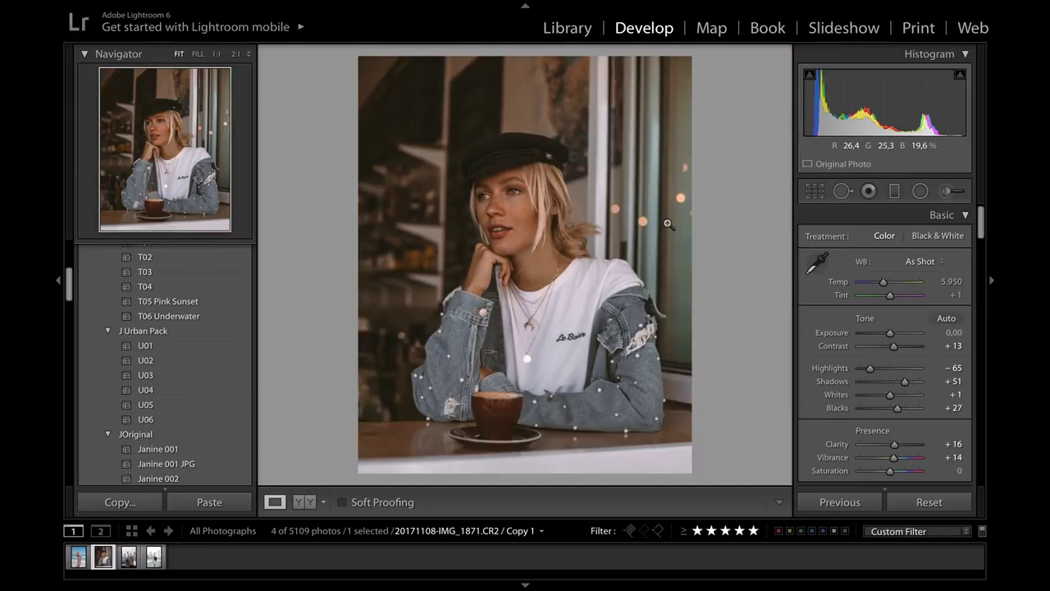
# - Flip the café portrait to its unedited Before view and back to the edited version
pyautogui.press('\\')
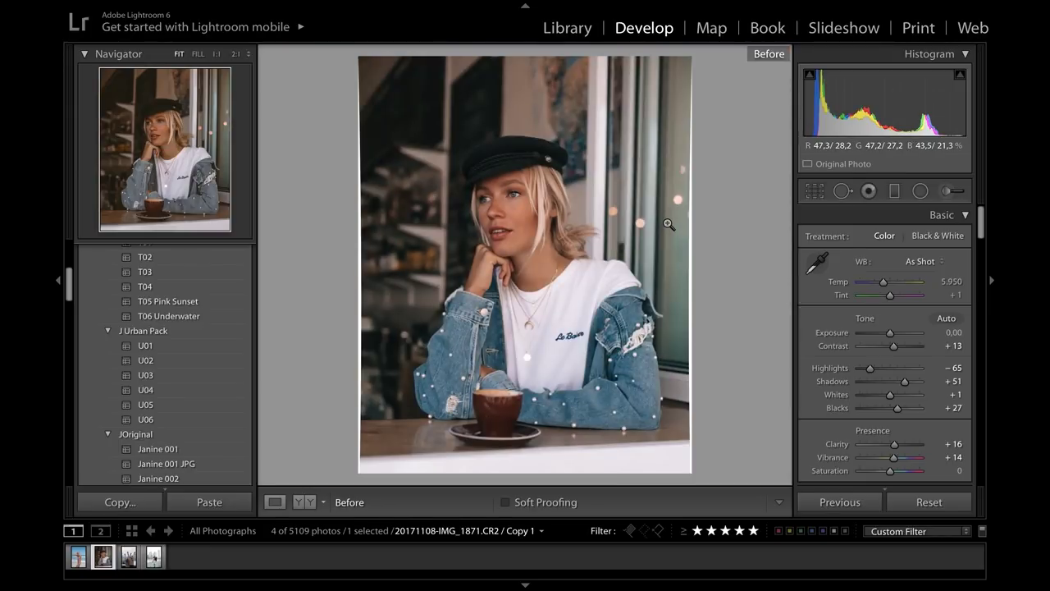
pyautogui.press('\\')
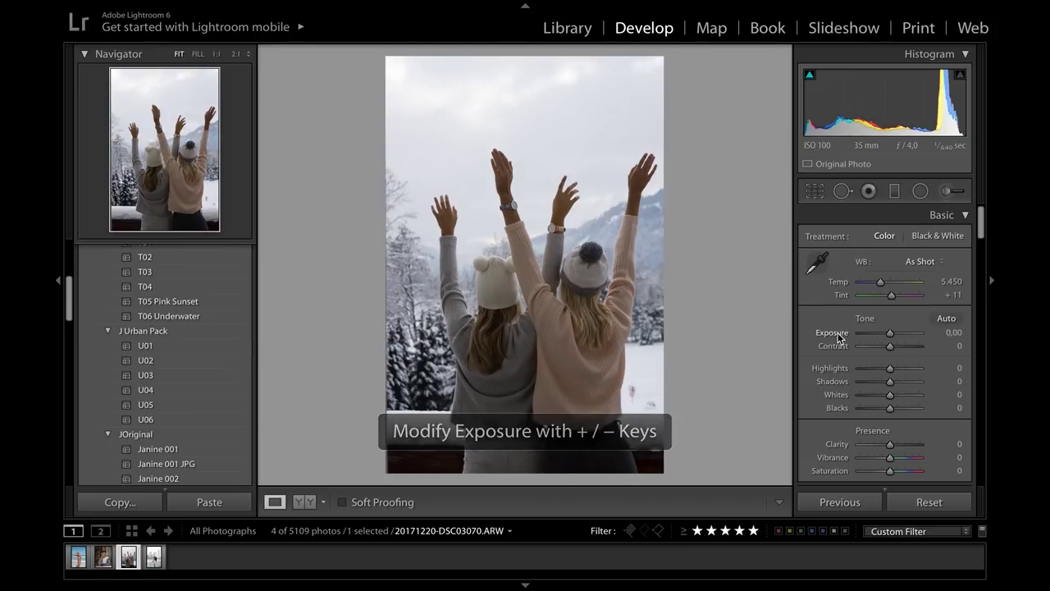
# - Raise the snowy photo's exposure to +0,20, try Janine 004, then apply the G04 Girly preset
pyautogui.press('+')
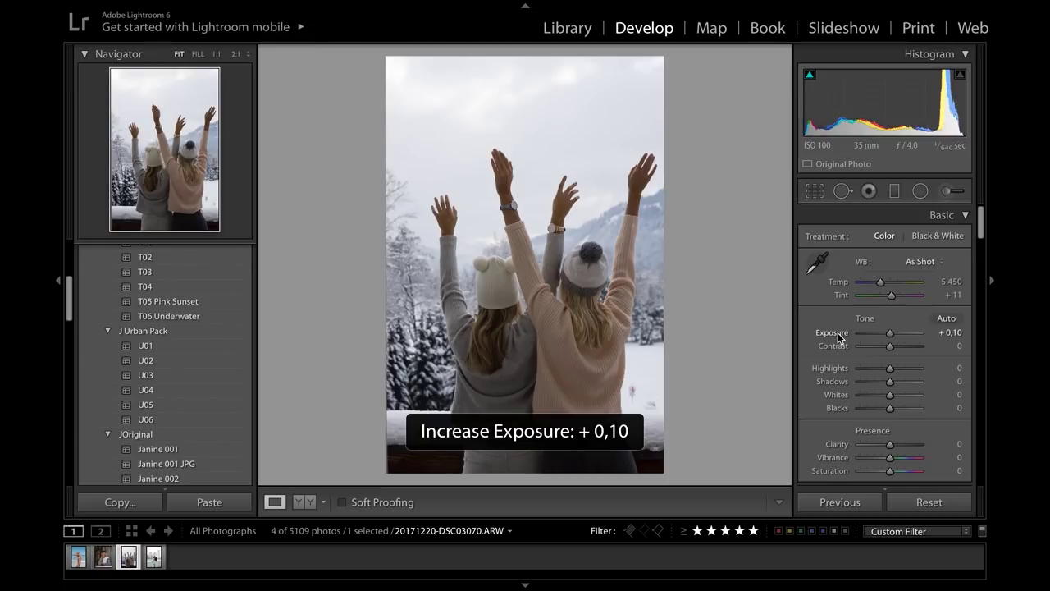
pyautogui.press('+')
pyautogui.scroll(-3, 200, 453)
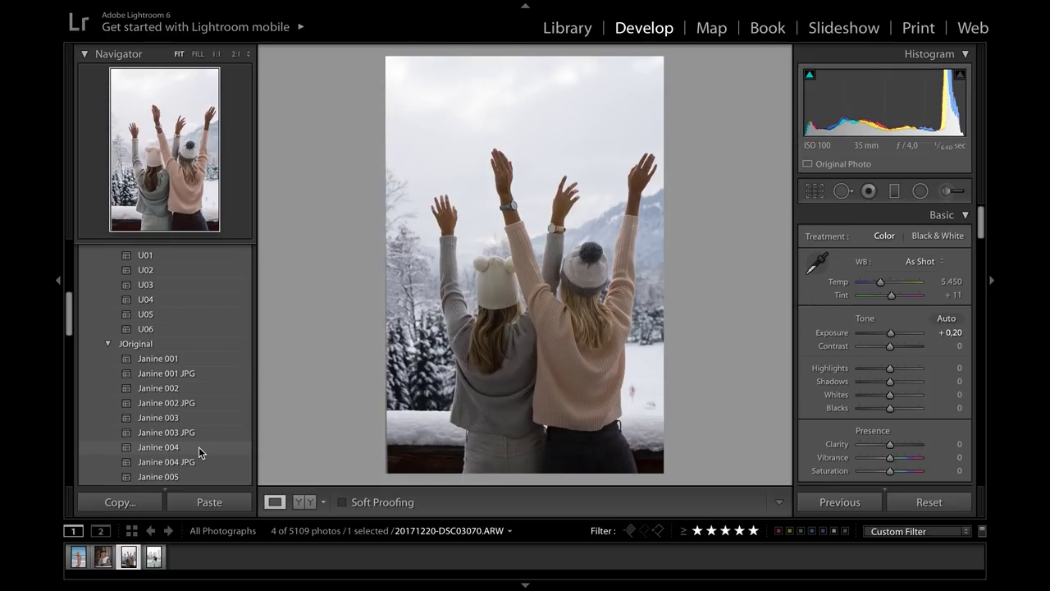
pyautogui.click(199, 450)
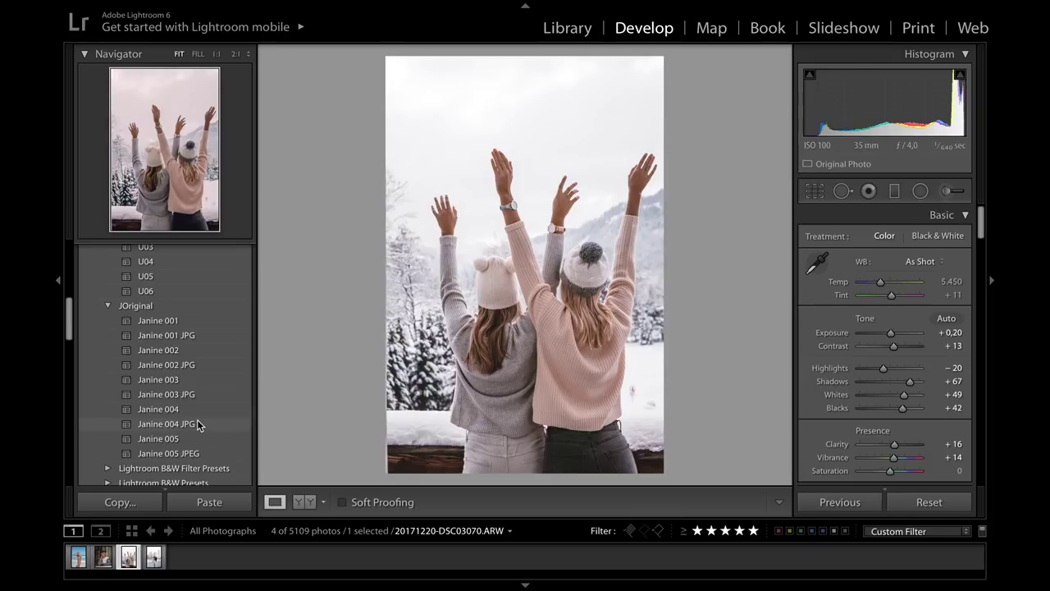
pyautogui.click(194, 411)
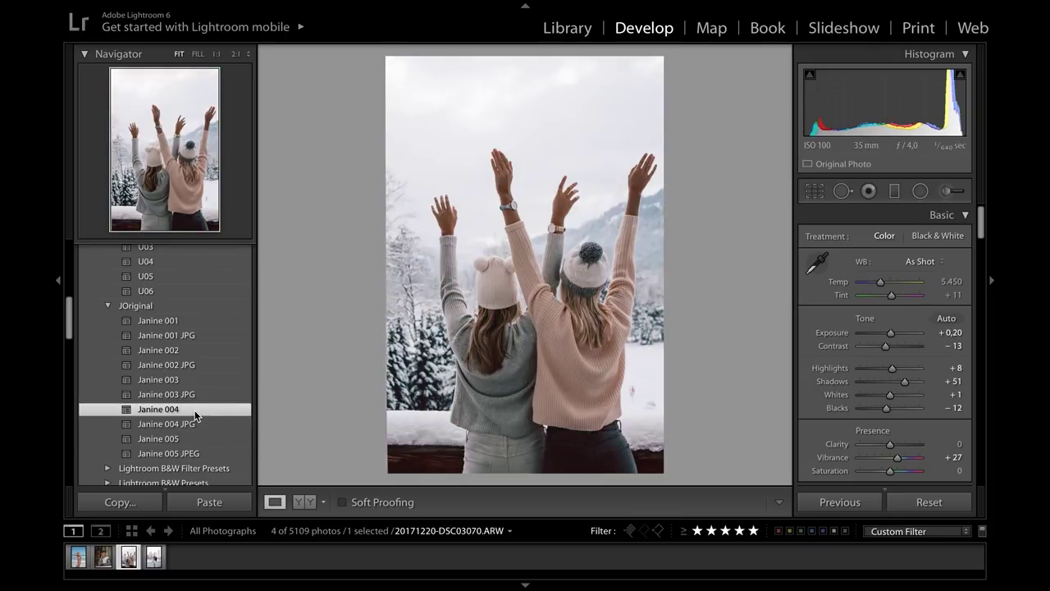
pyautogui.scroll(3, 194, 411)
pyautogui.scroll(5, 195, 410)
pyautogui.click(158, 351)
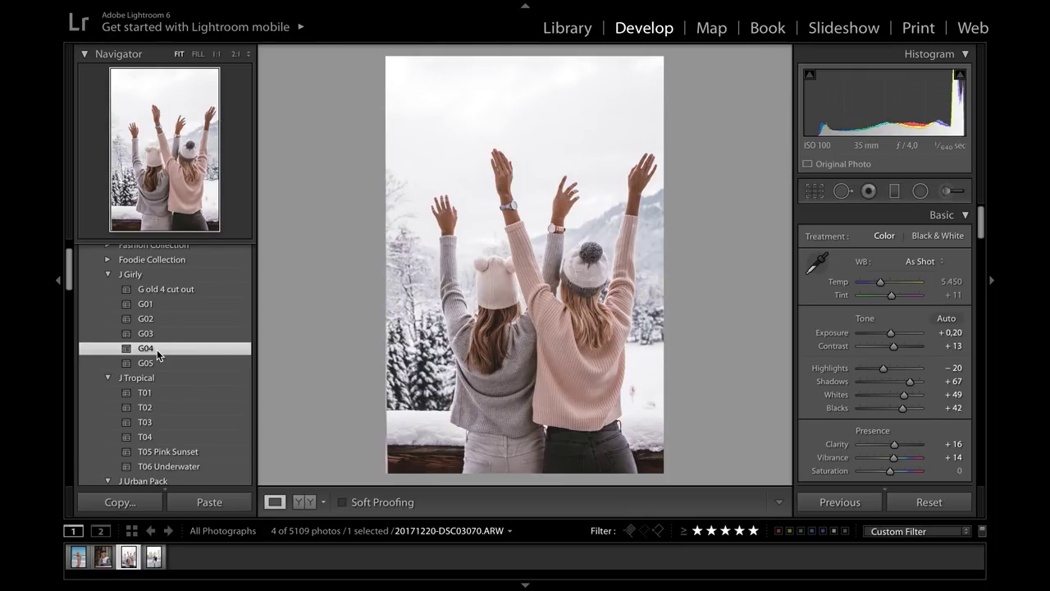
# - Crop the snowy two-women photo to 4 x 5 / 8 x 10, tightening the top-left corner slightly
pyautogui.click(821, 192)
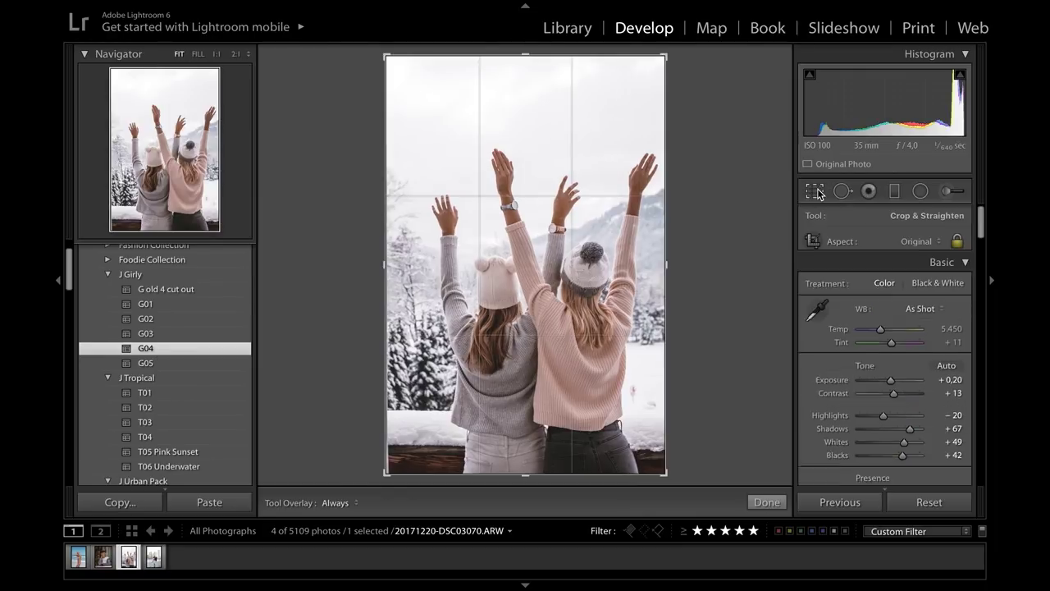
pyautogui.click(903, 241)
pyautogui.click(907, 279)
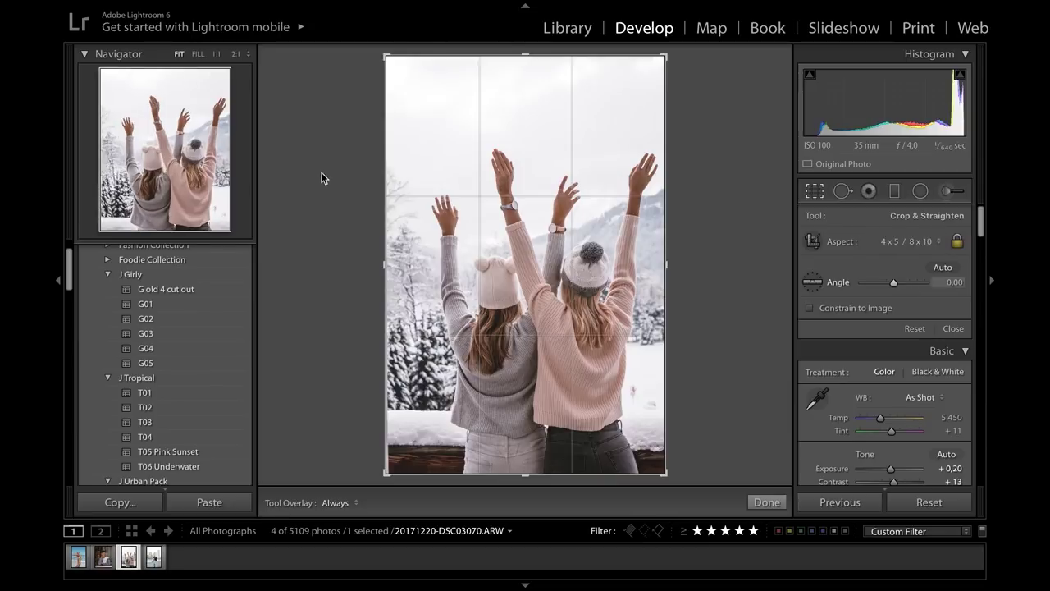
pyautogui.moveTo(386, 90); pyautogui.dragTo(413, 115)
pyautogui.click(767, 502)
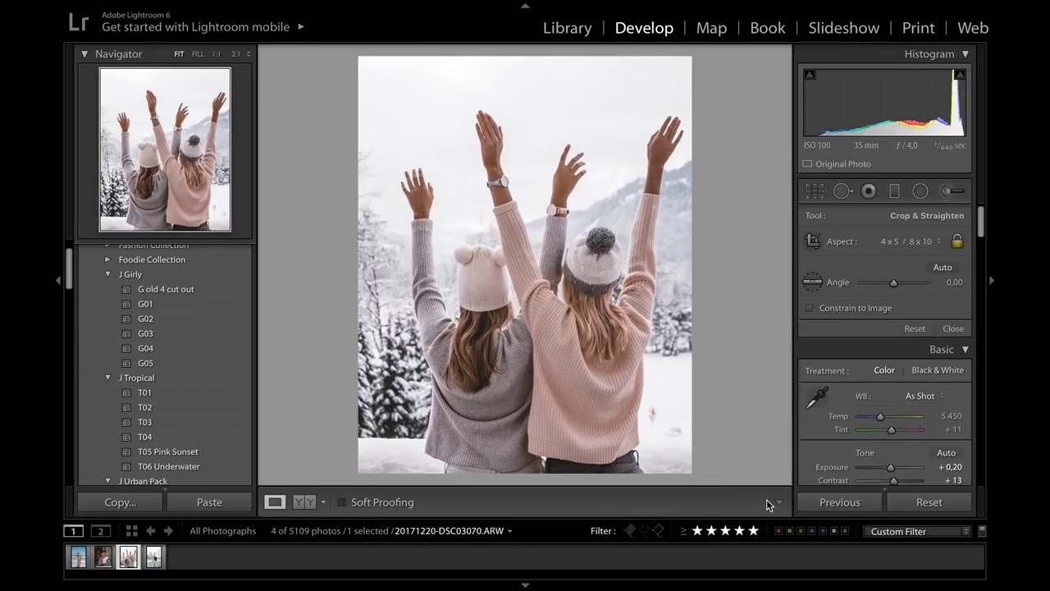
# - Paint a new Adjustment Brush stroke over the left girl's hair
pyautogui.click(948, 191)
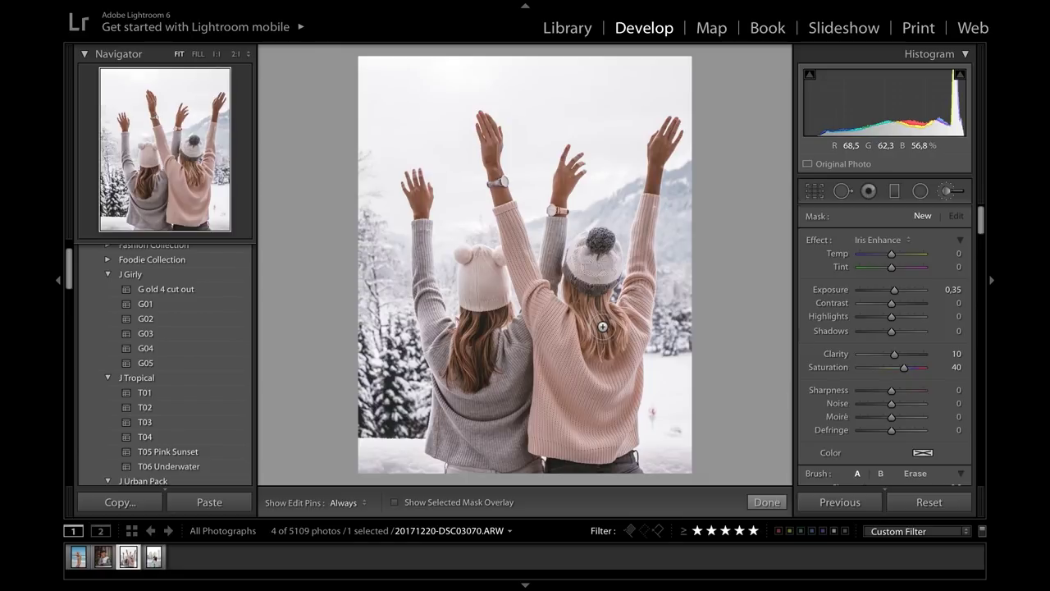
pyautogui.press('h')
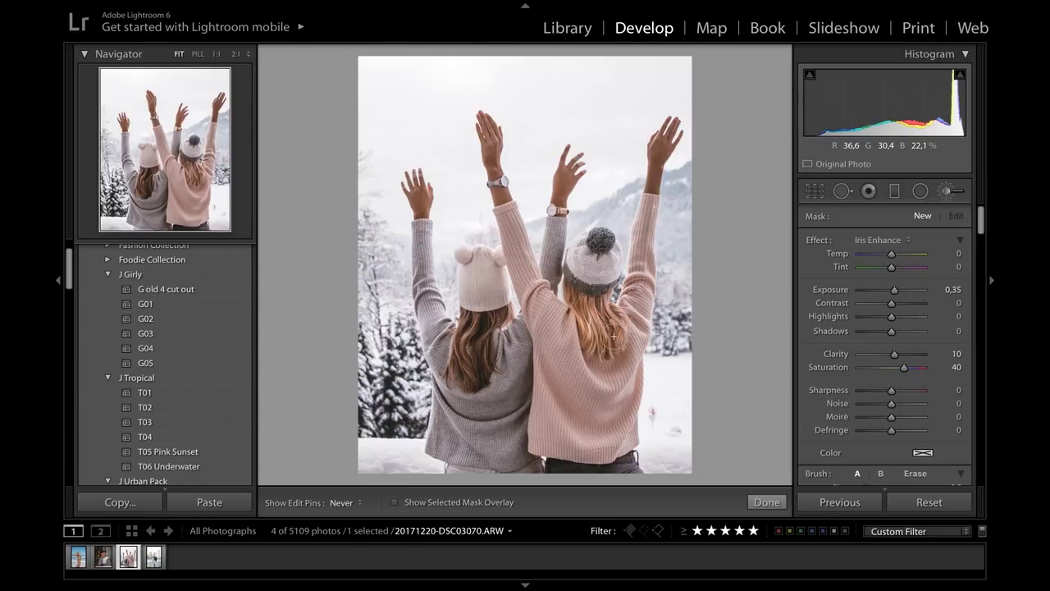
pyautogui.click(580, 301)
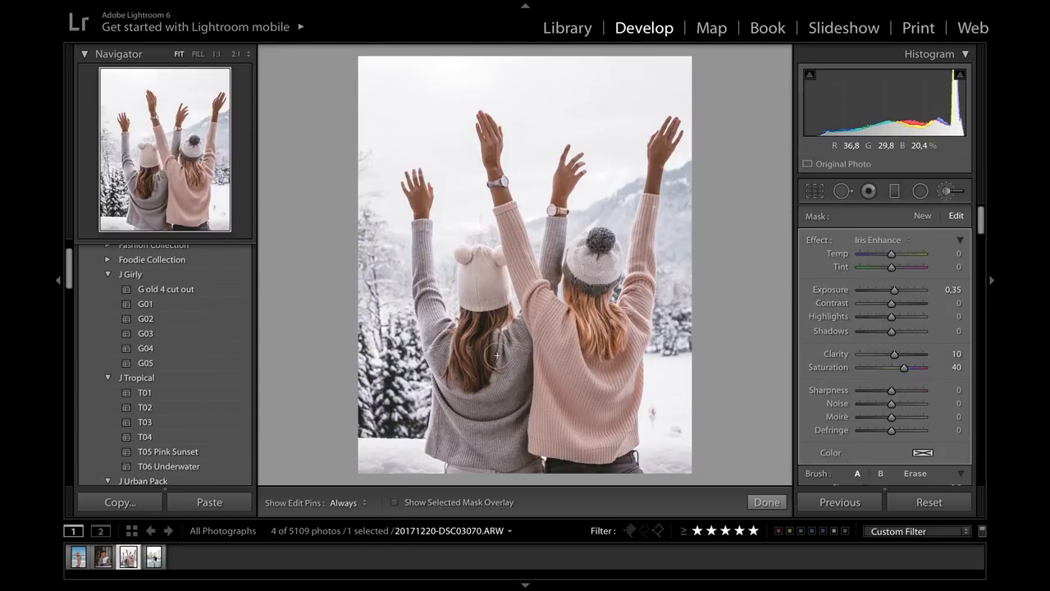
pyautogui.moveTo(464, 326)
pyautogui.mouseDown()
pyautogui.moveTo(463, 369)
pyautogui.moveTo(481, 358)
pyautogui.mouseUp()
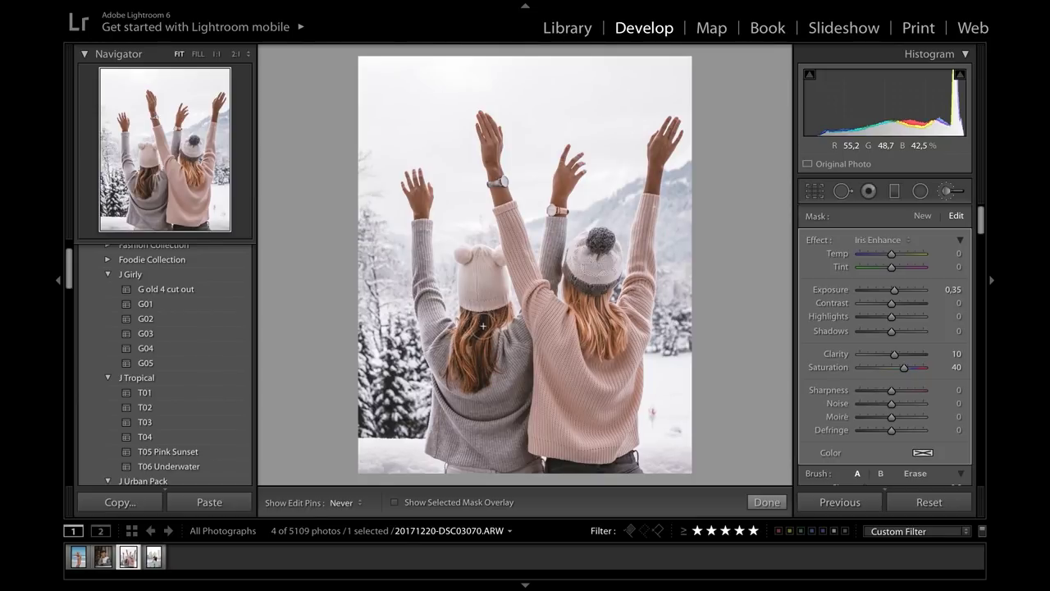
pyautogui.press('h')
# - Set the brush effect to Clarity with Clarity 16 and Highlights 23, then finish
pyautogui.click(879, 240)
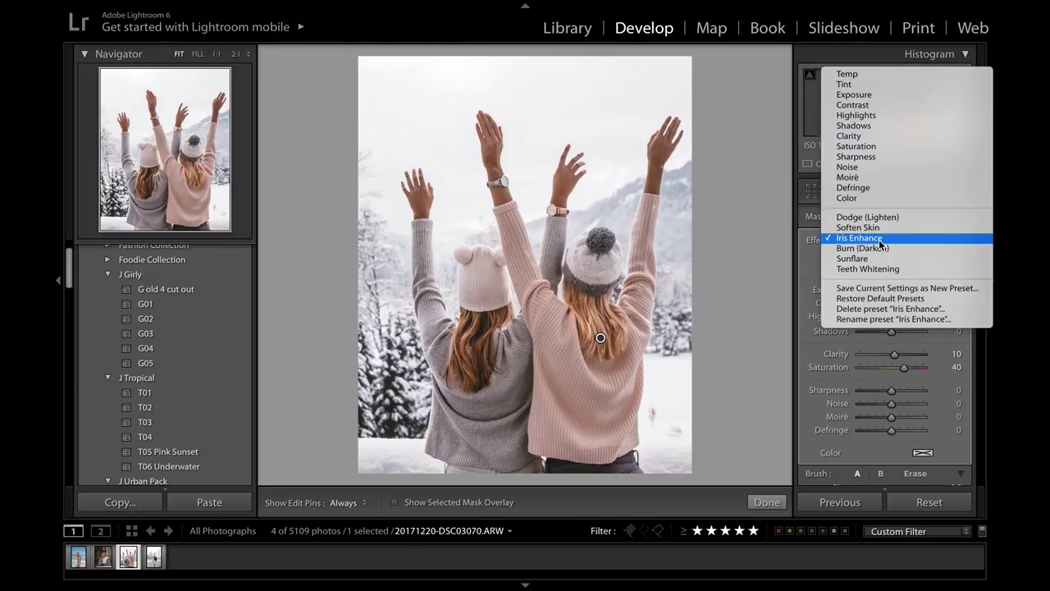
pyautogui.click(850, 136)
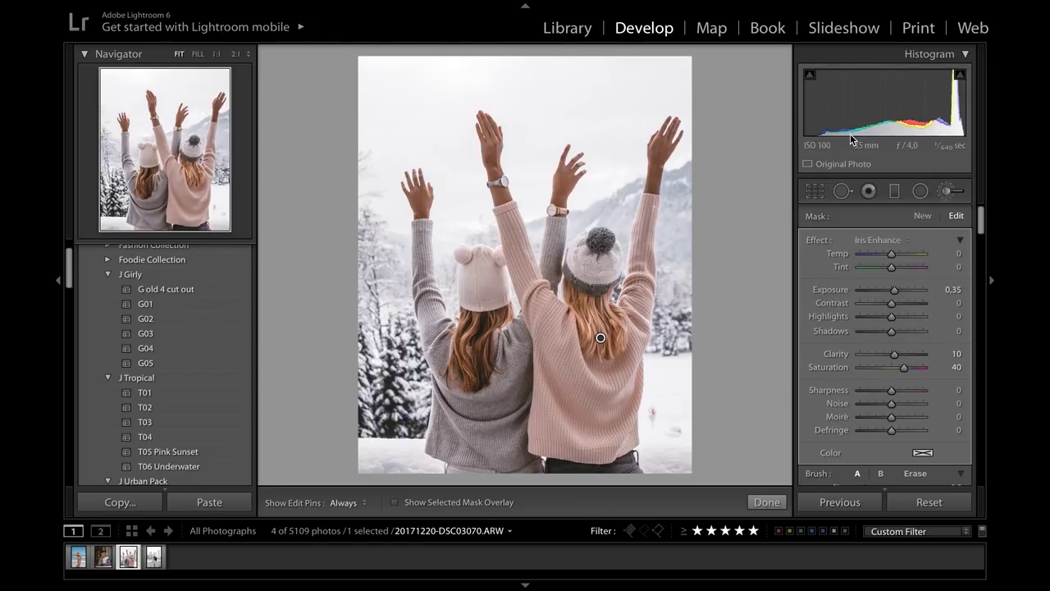
pyautogui.moveTo(893, 352); pyautogui.dragTo(897, 354)
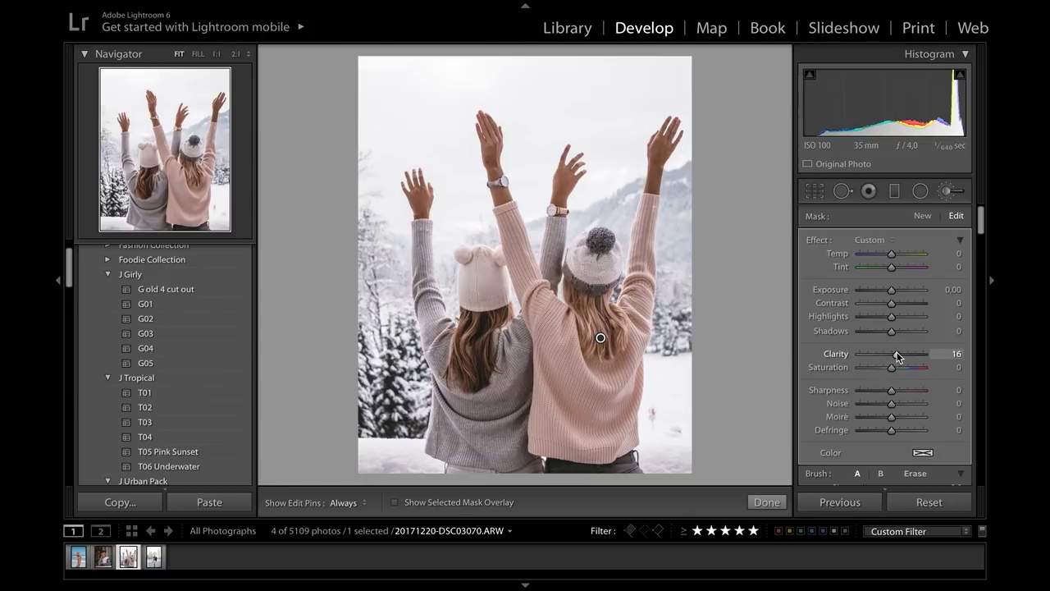
pyautogui.moveTo(893, 315); pyautogui.dragTo(903, 320)
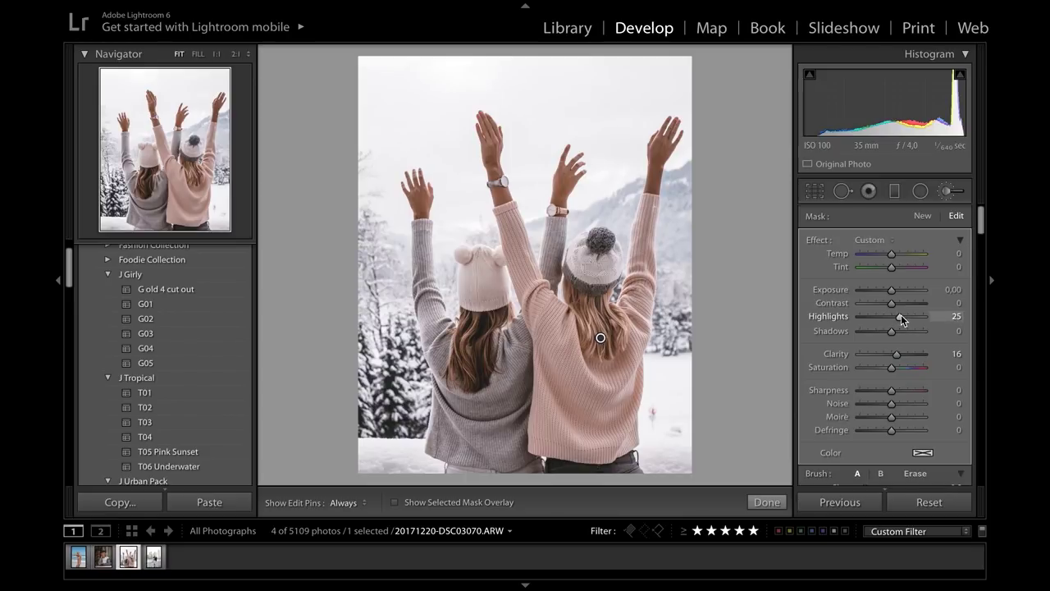
pyautogui.click(768, 502)
pyautogui.scroll(-1, 804, 353)
# - Lower exposure to −0,20, try the U03 preset, then apply Janine 004
pyautogui.press('\\')
pyautogui.press('\\')
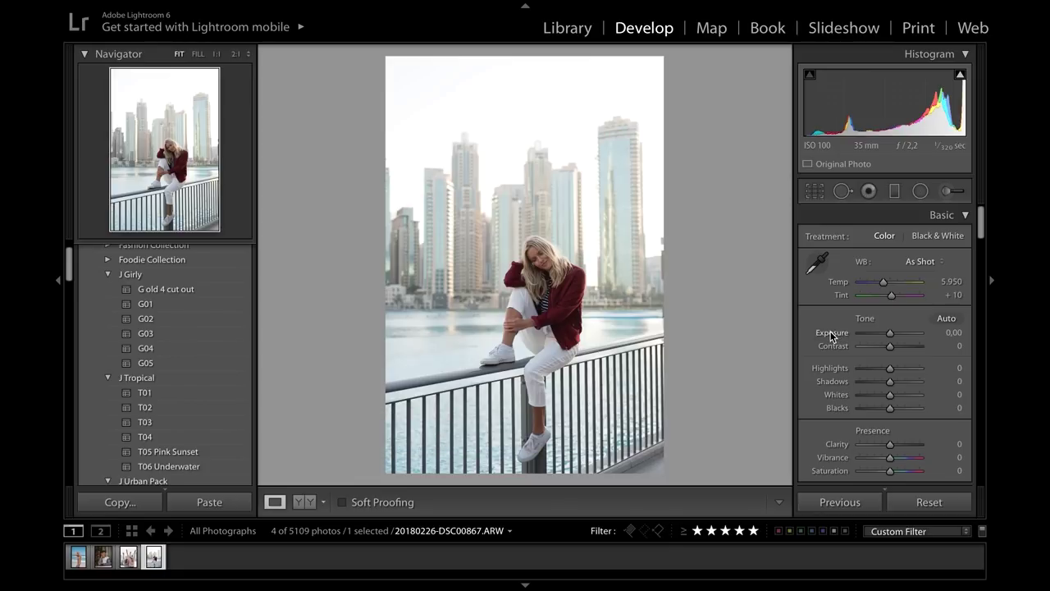
pyautogui.press('-')
pyautogui.press('-')
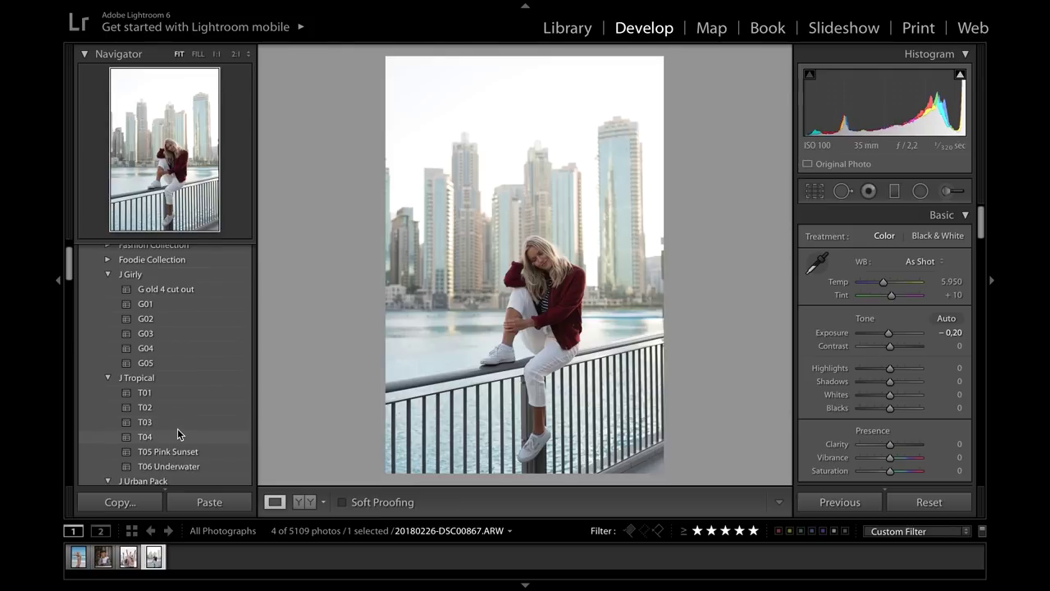
pyautogui.scroll(-1, 177, 429)
pyautogui.scroll(-5, 177, 428)
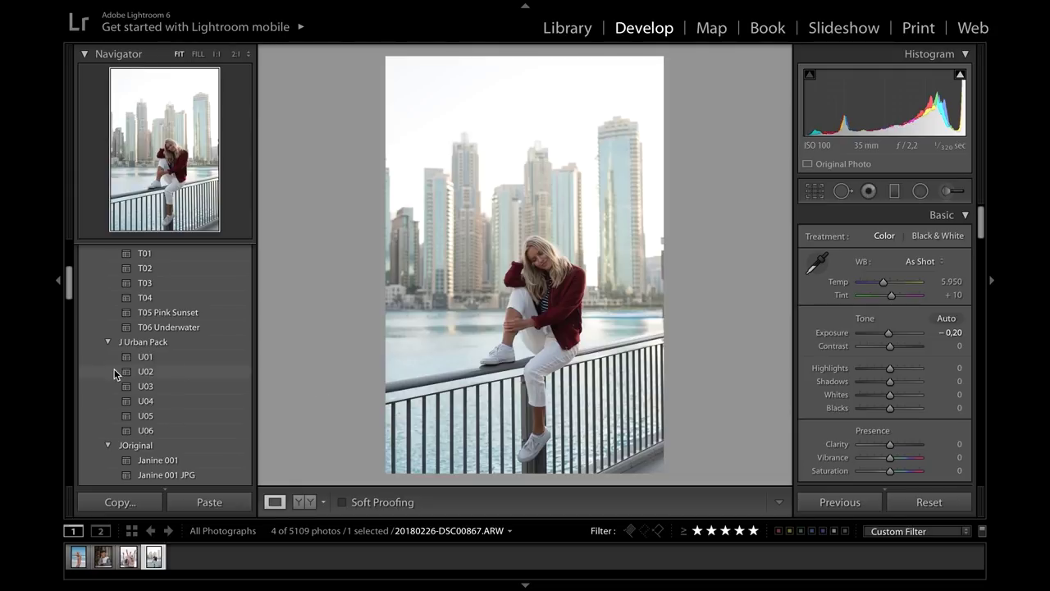
pyautogui.click(145, 388)
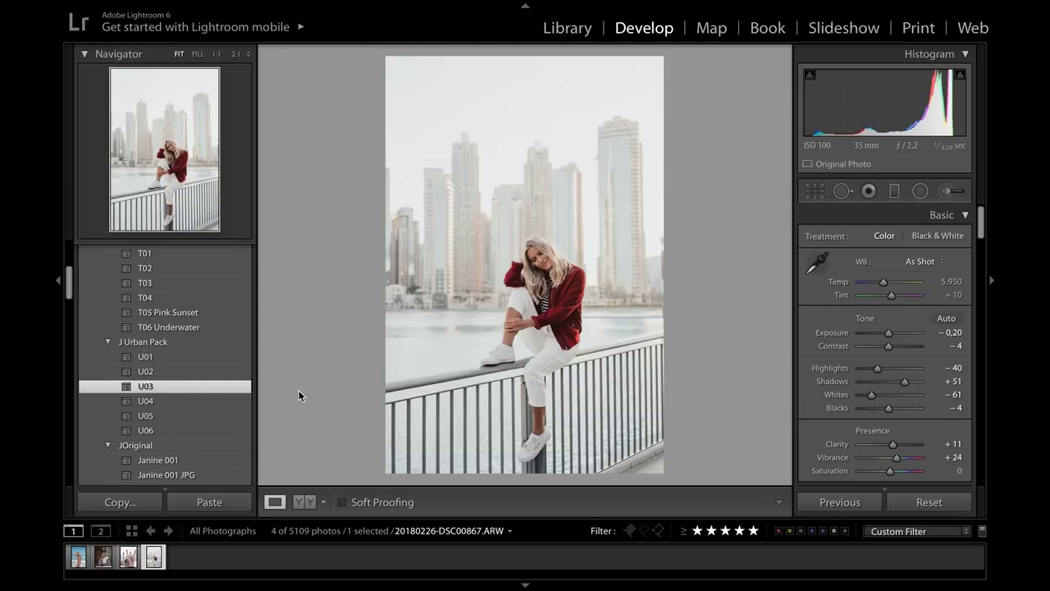
pyautogui.scroll(-4, 180, 443)
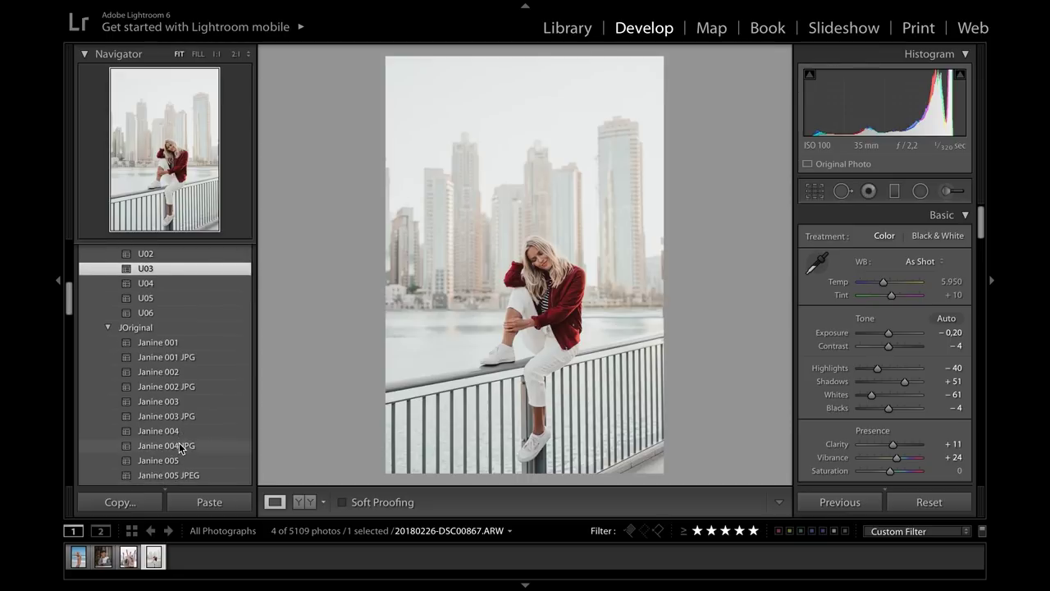
pyautogui.click(197, 437)
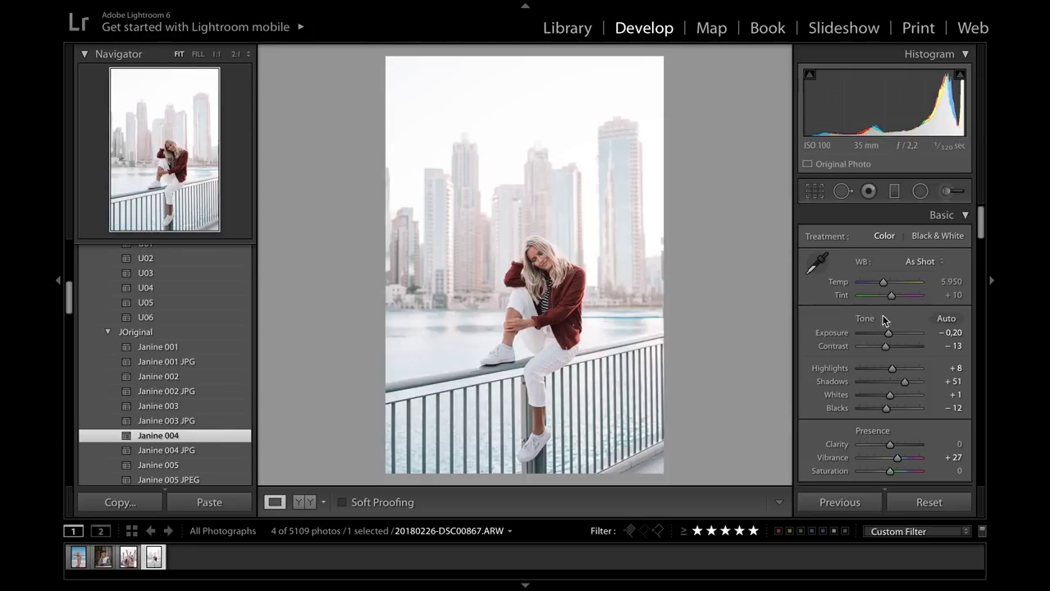
# - Crop the photo to 4 x 5 / 8 x 10 with the image shifted upward
pyautogui.click(814, 192)
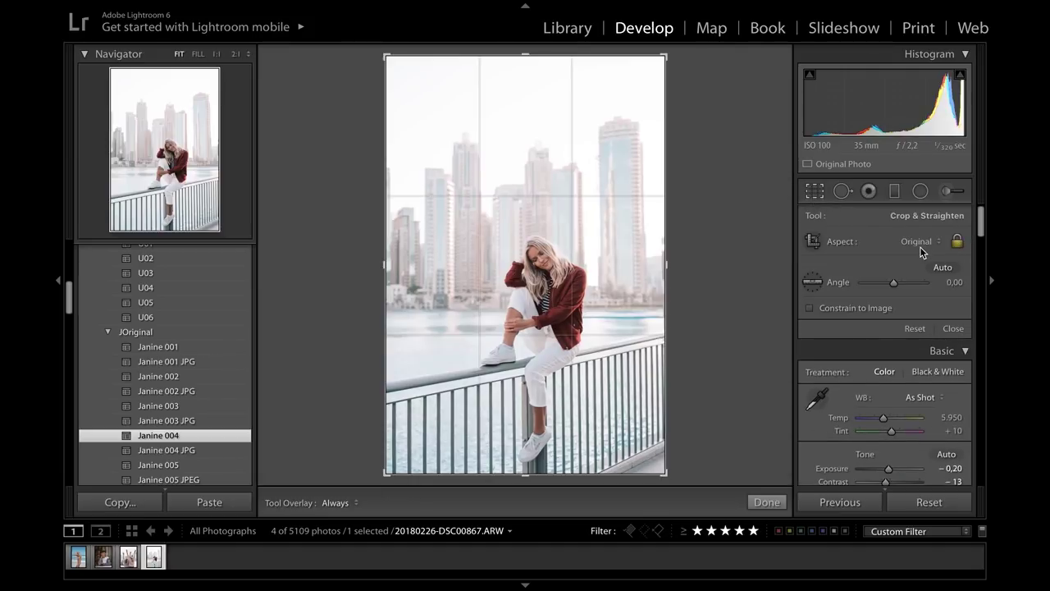
pyautogui.click(917, 242)
pyautogui.click(906, 273)
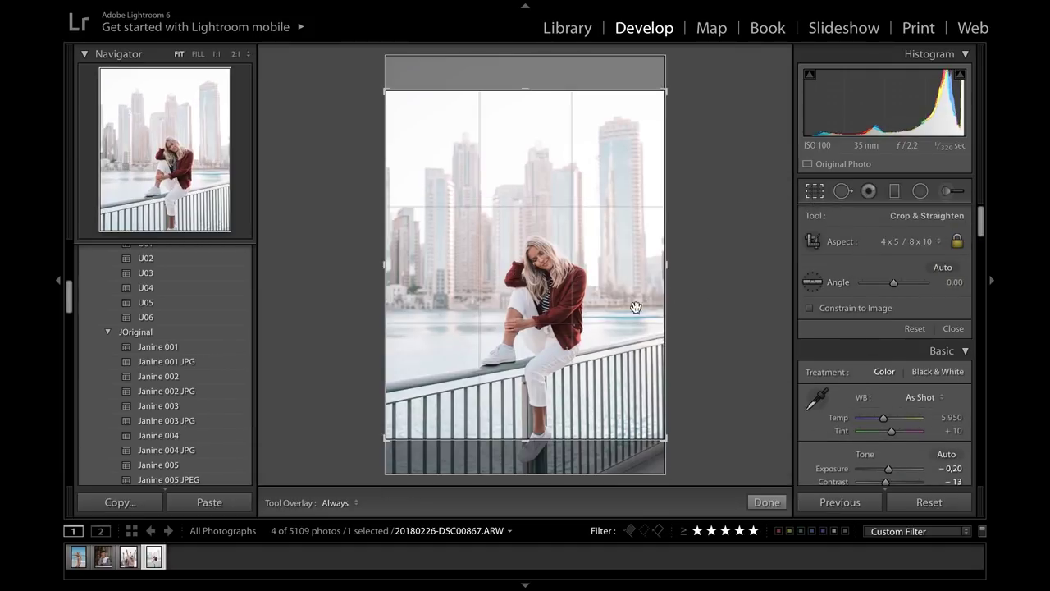
pyautogui.moveTo(612, 307); pyautogui.dragTo(612, 295)
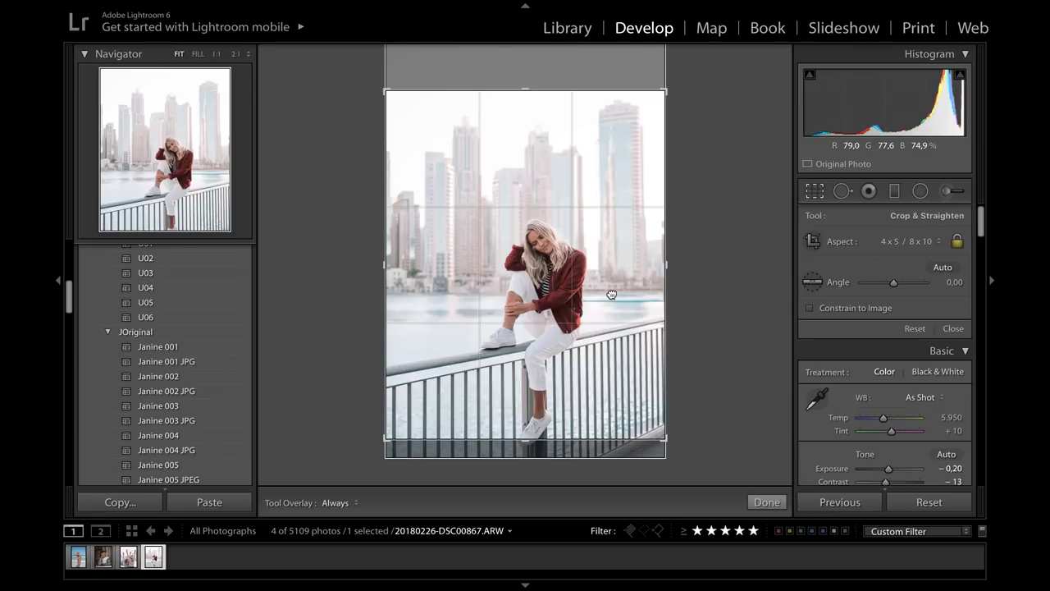
pyautogui.click(769, 503)
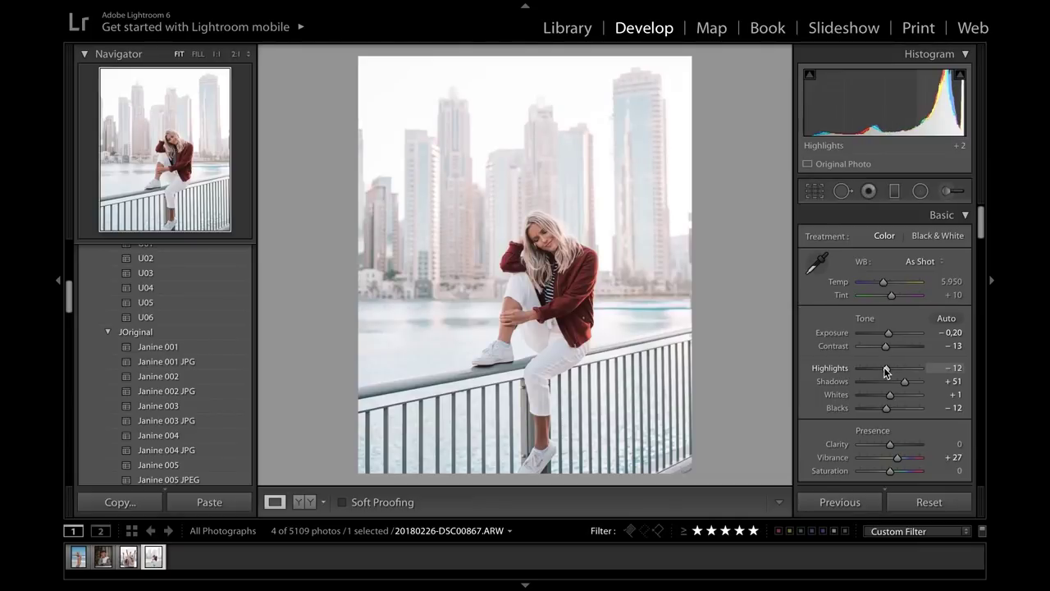
# - Reduce Highlights to −44 and compare the result against the original
pyautogui.moveTo(885, 368); pyautogui.dragTo(875, 368)
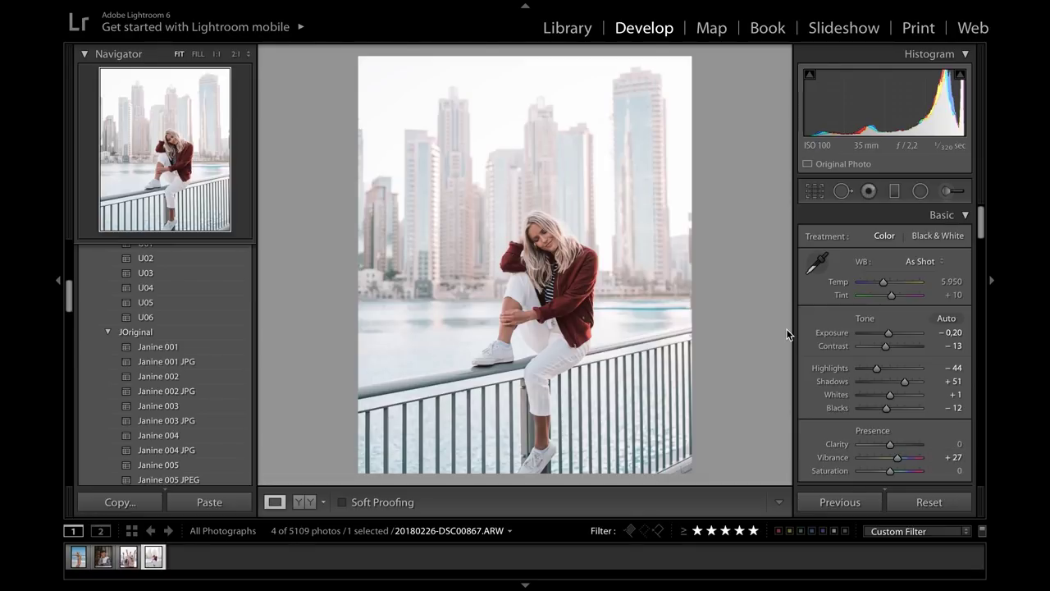
pyautogui.press('\\')
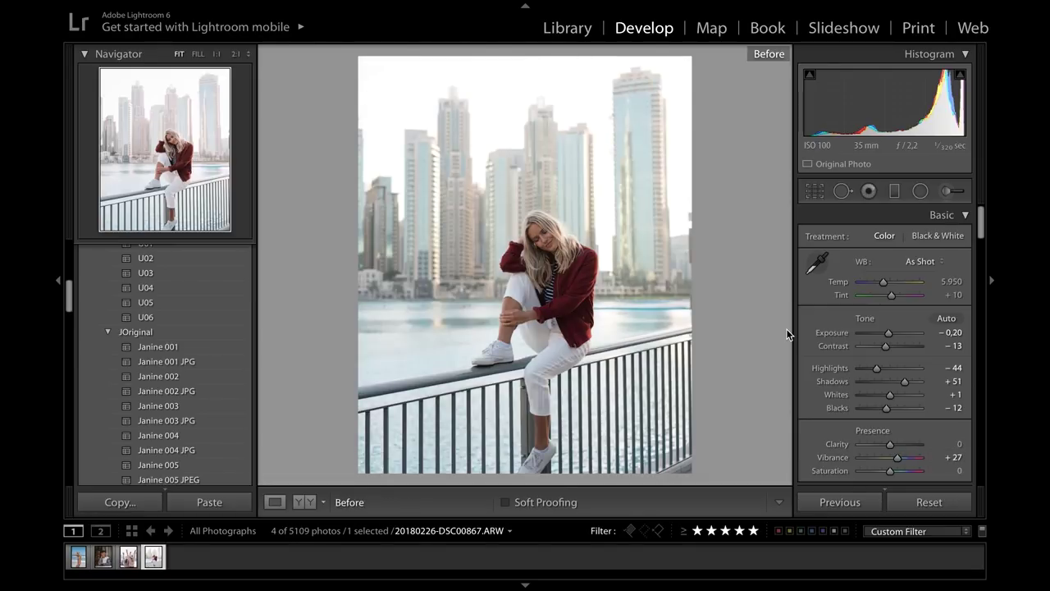
pyautogui.press('\\')
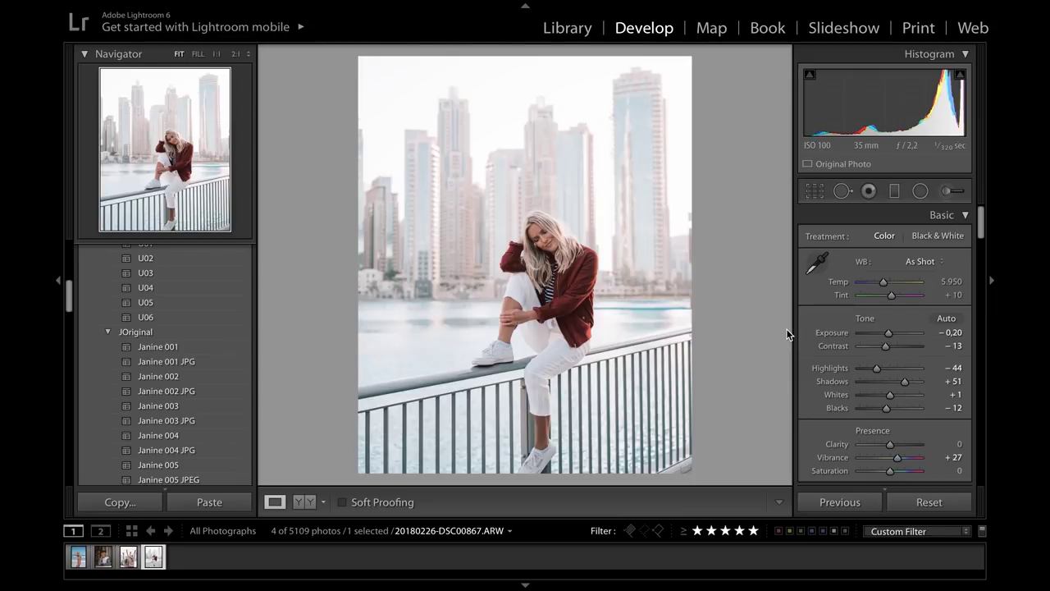